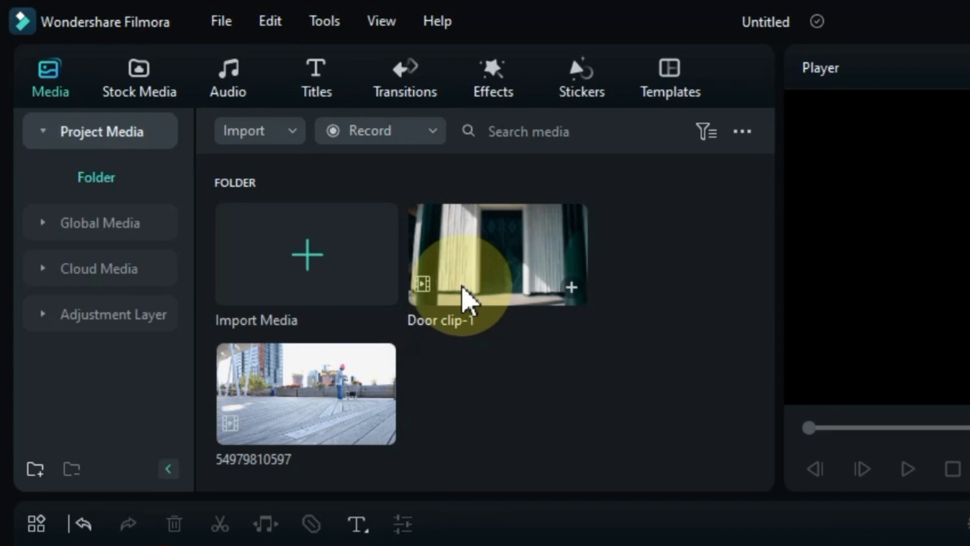
Step: Add Door clip-1 to video track 1 and save its 00:00 frame as PNG Snapshot_3
drag(465, 298, 158, 545)
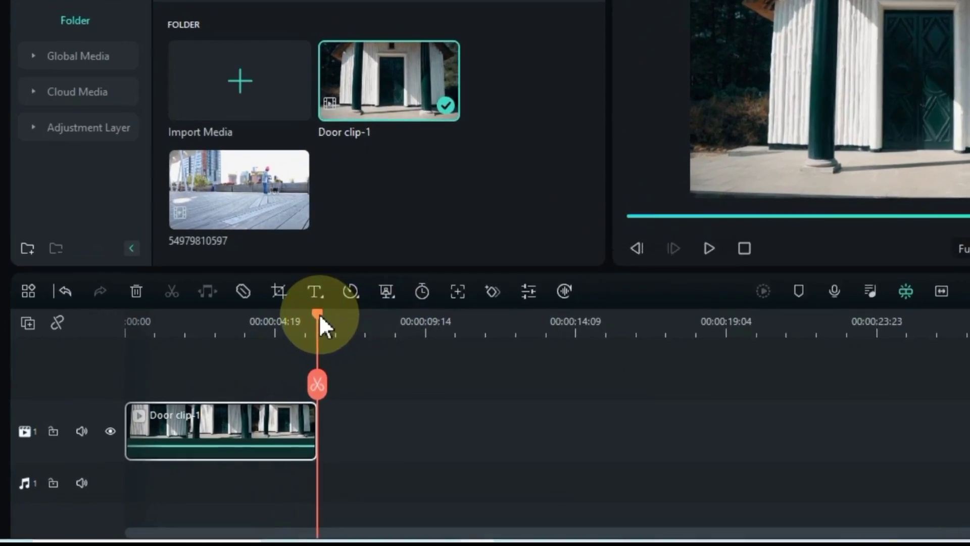
drag(255, 355, 132, 364)
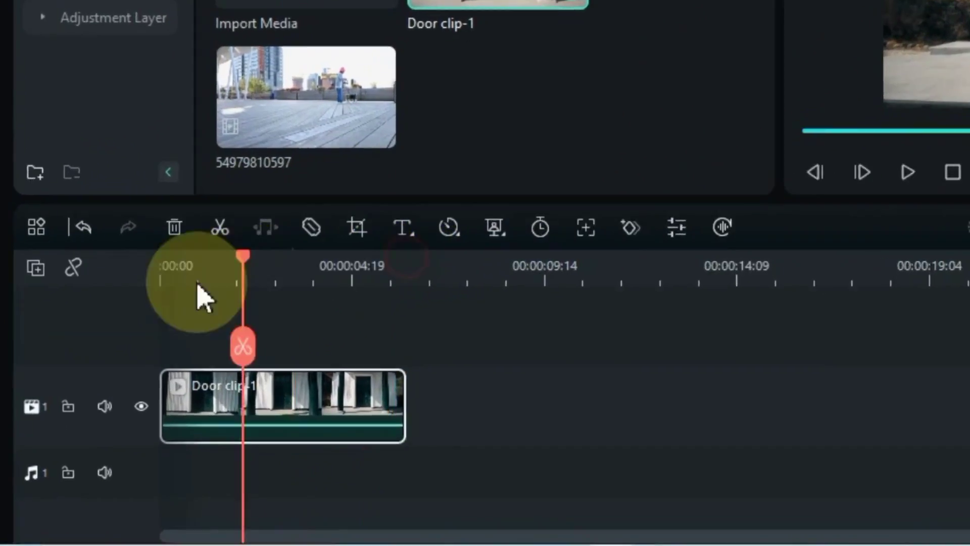
drag(170, 303, 108, 307)
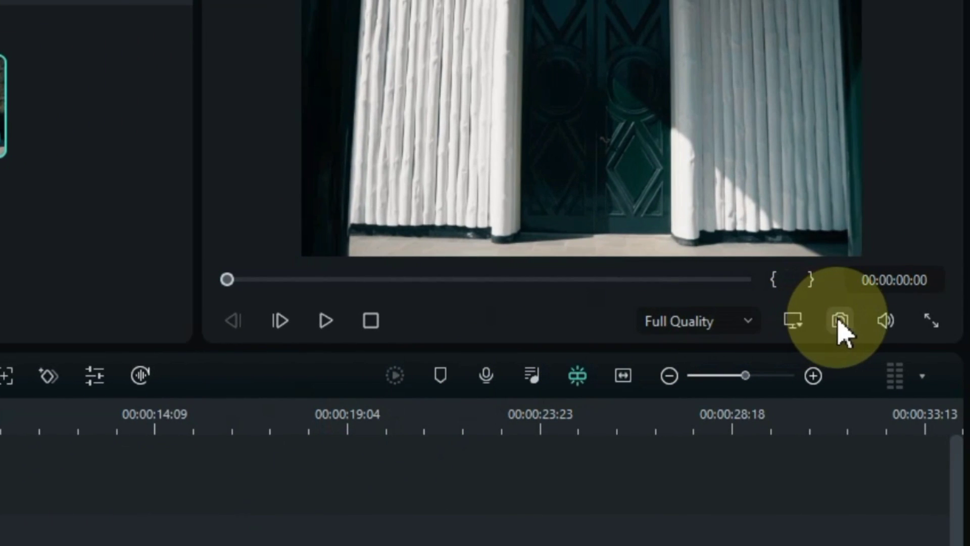
click(839, 322)
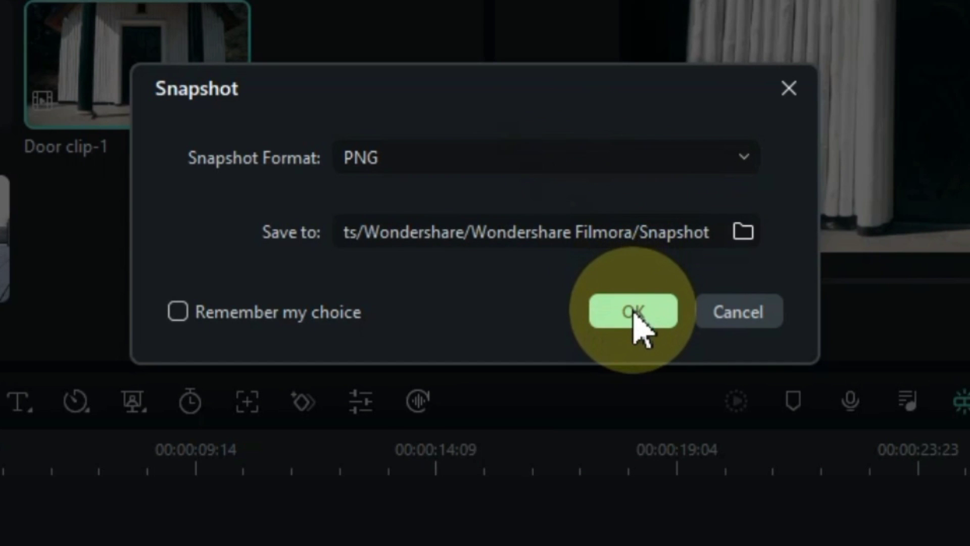
click(633, 312)
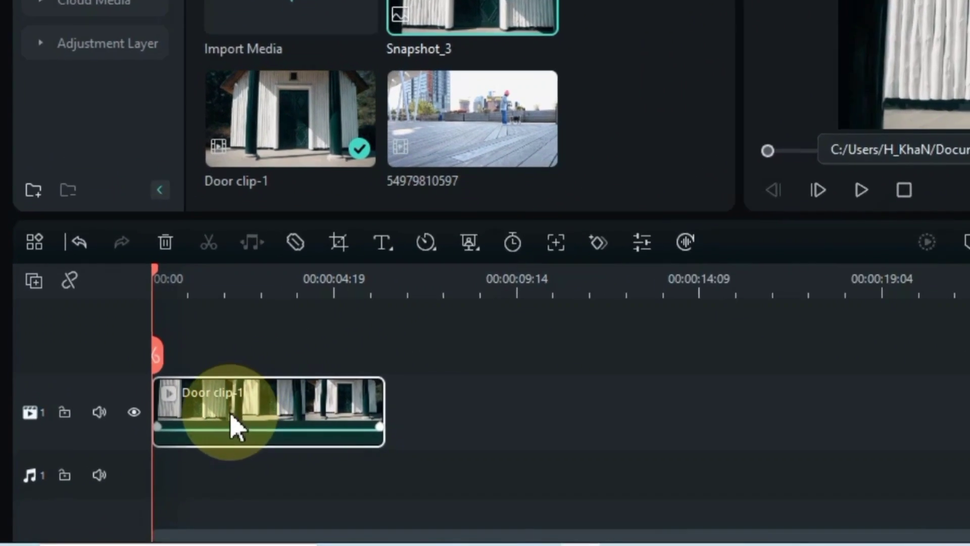
Step: Move Door clip-1 to about 00:00:13 and put Snapshot_3 at the start of track 1
click(317, 388)
drag(317, 388, 738, 390)
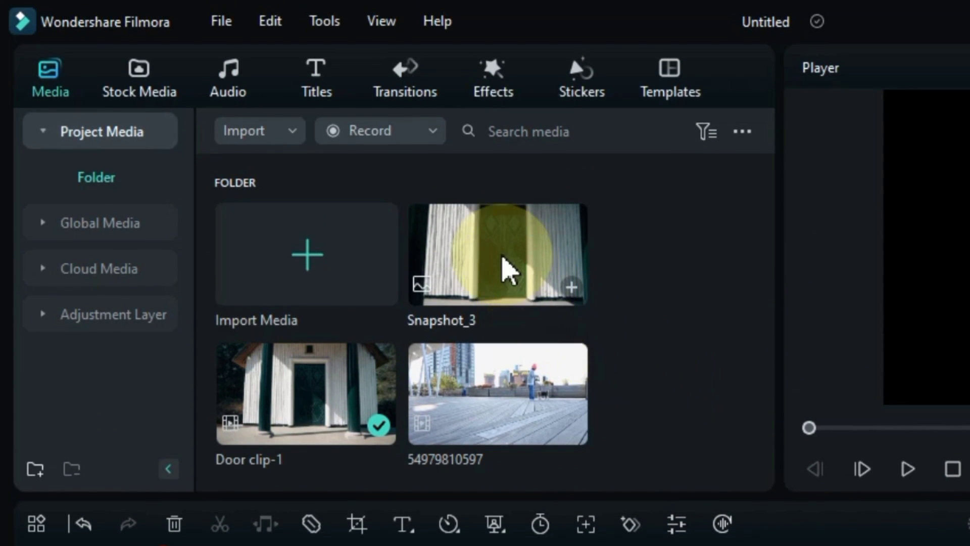
drag(503, 92, 387, 382)
drag(368, 503, 171, 545)
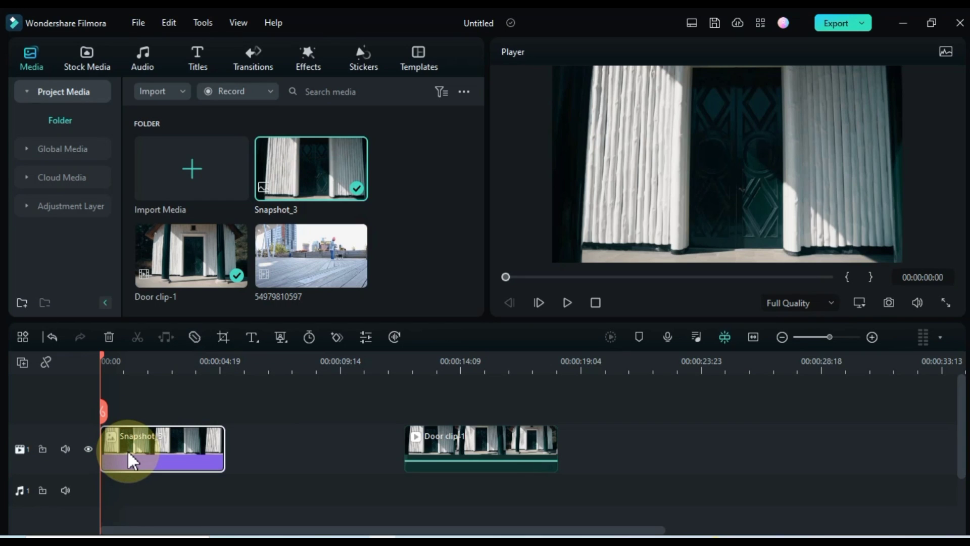
Step: Choose Draw Mask in Snapshot_3's Mask settings
double_click(127, 450)
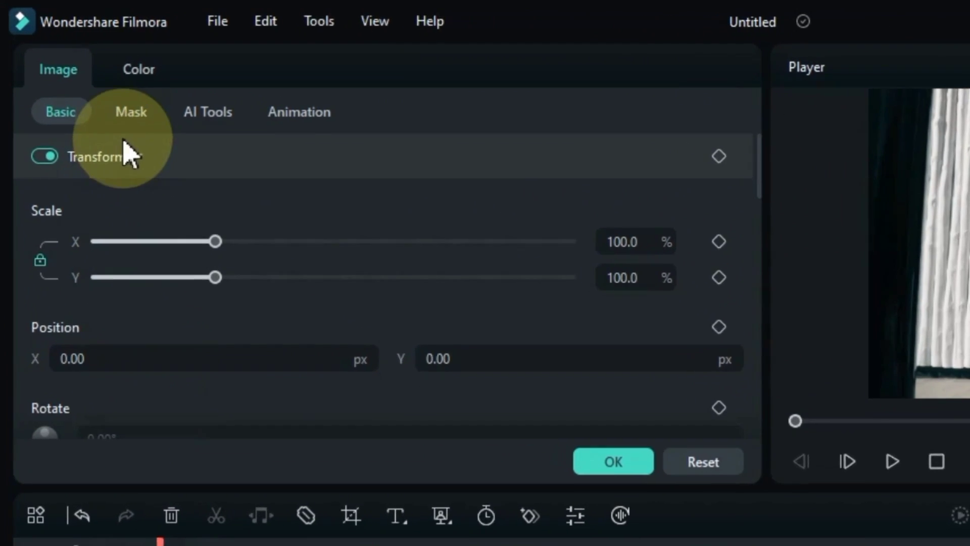
click(83, 81)
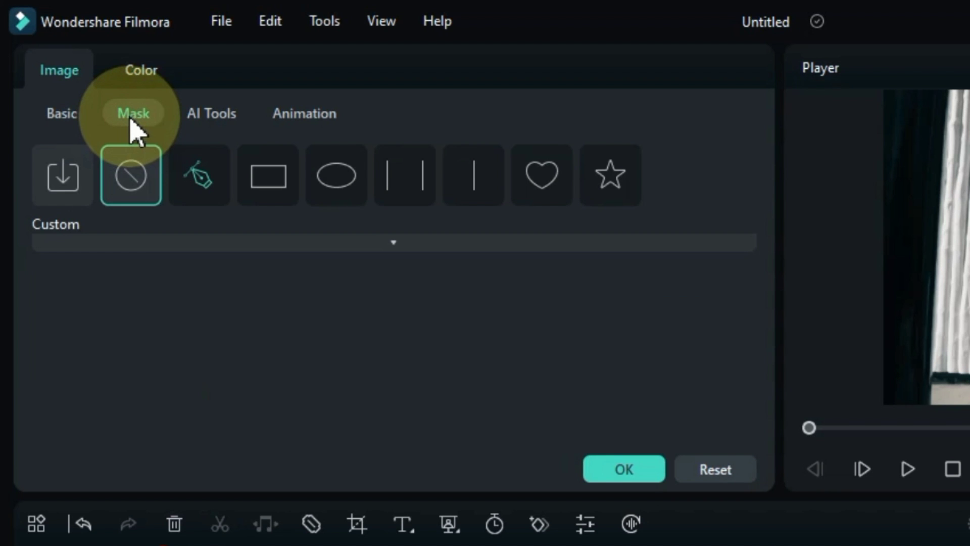
click(210, 187)
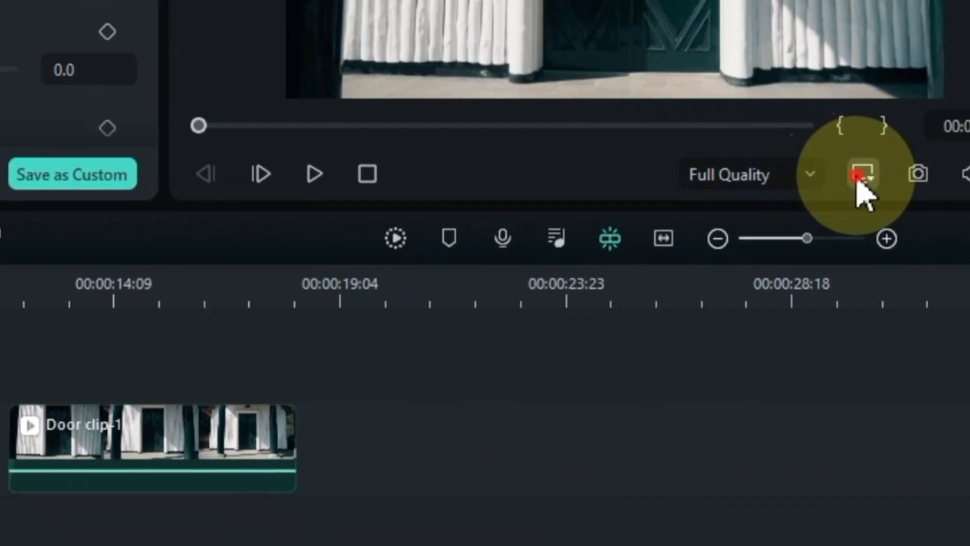
click(793, 469)
mouse_move(712, 313)
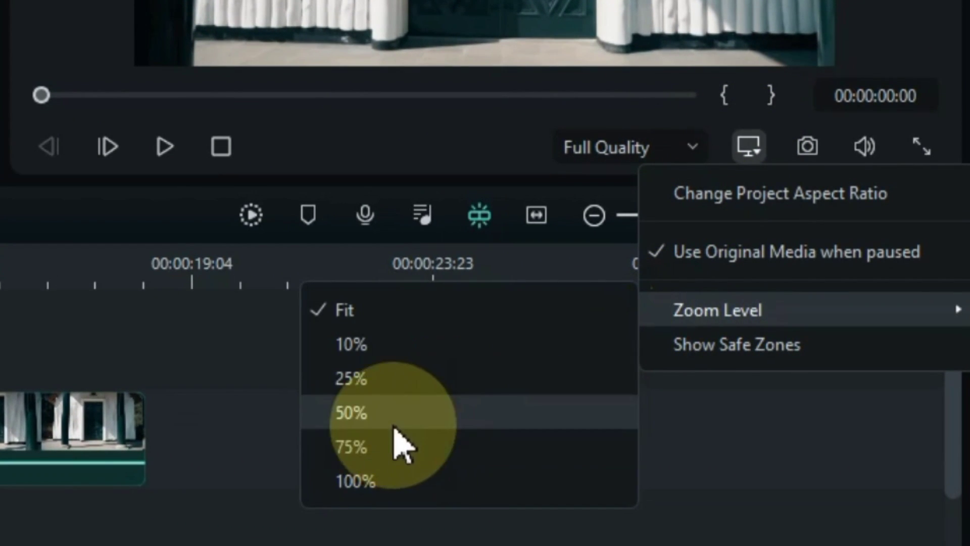
Step: Zoom the preview to 75% and draw a closed mask path around the dark doorway
click(398, 442)
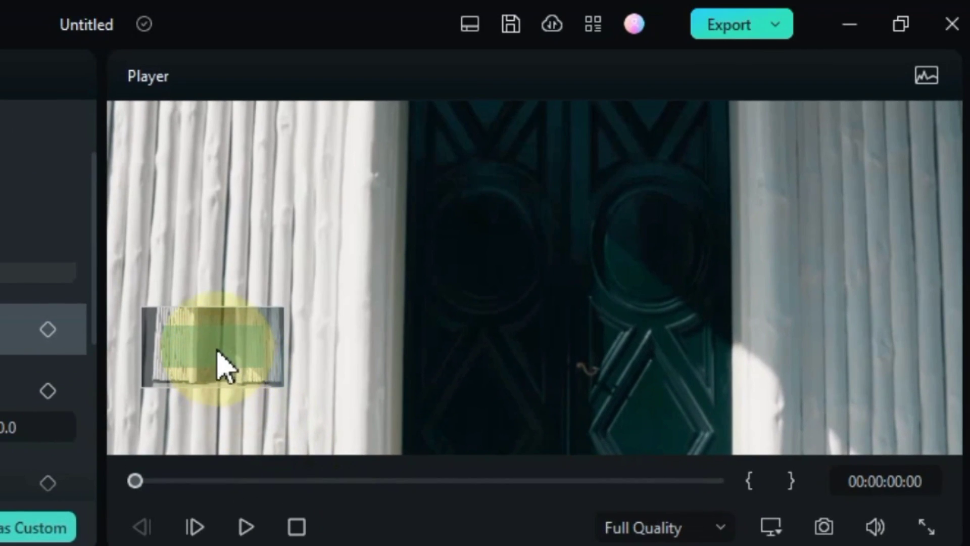
drag(217, 350, 235, 282)
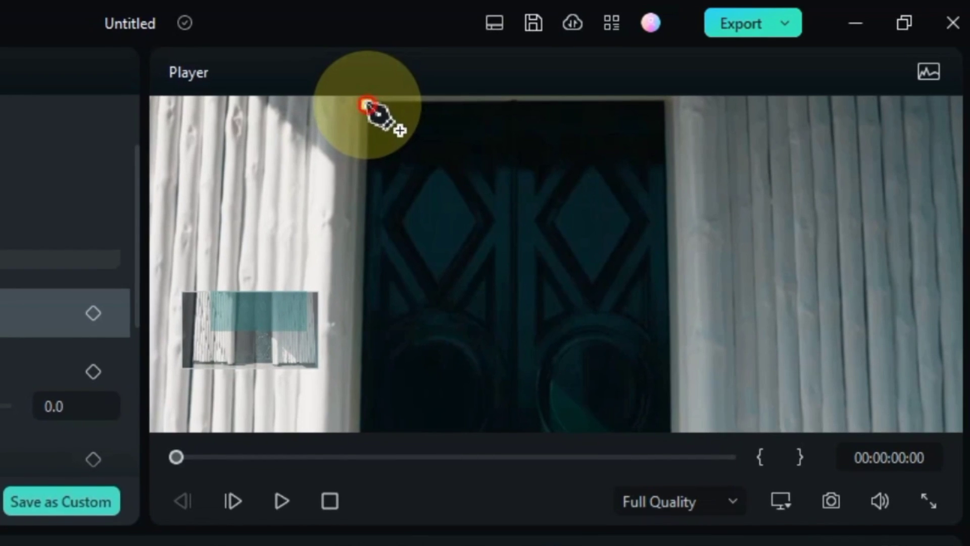
click(368, 105)
click(667, 101)
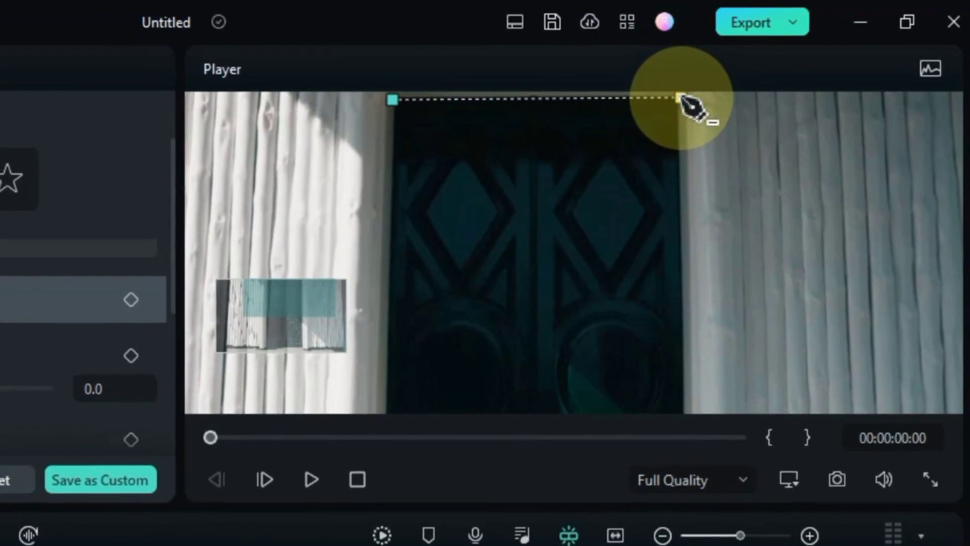
mouse_move(288, 291)
mouse_down()
mouse_move(303, 345)
mouse_move(306, 295)
mouse_up()
click(538, 360)
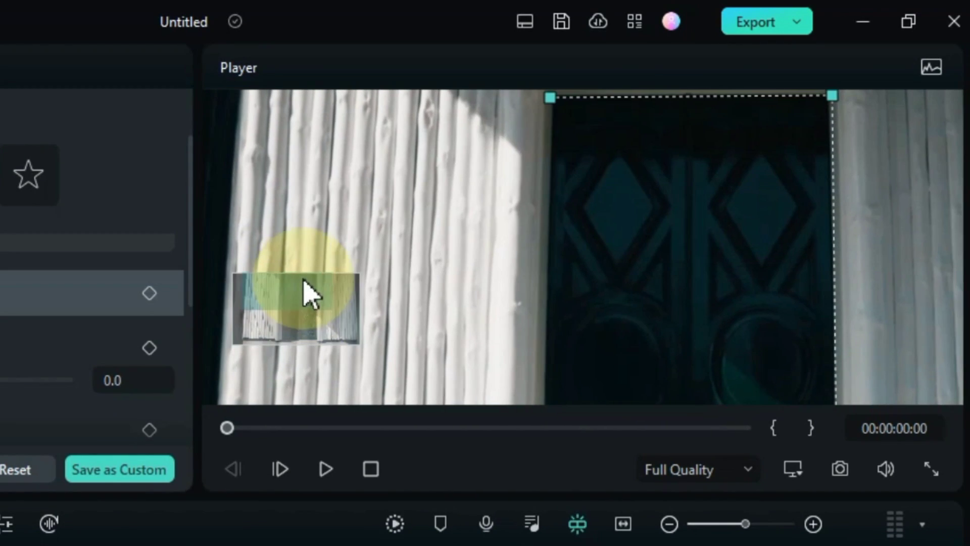
click(550, 97)
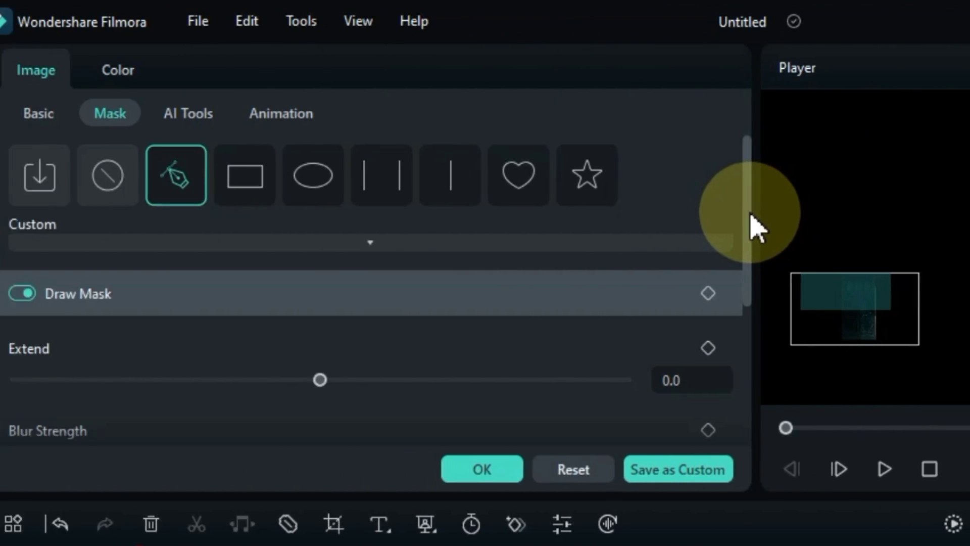
Step: Invert the mask to hide the doorway and set the preview zoom back to Fit
drag(191, 228, 190, 368)
drag(771, 367, 765, 386)
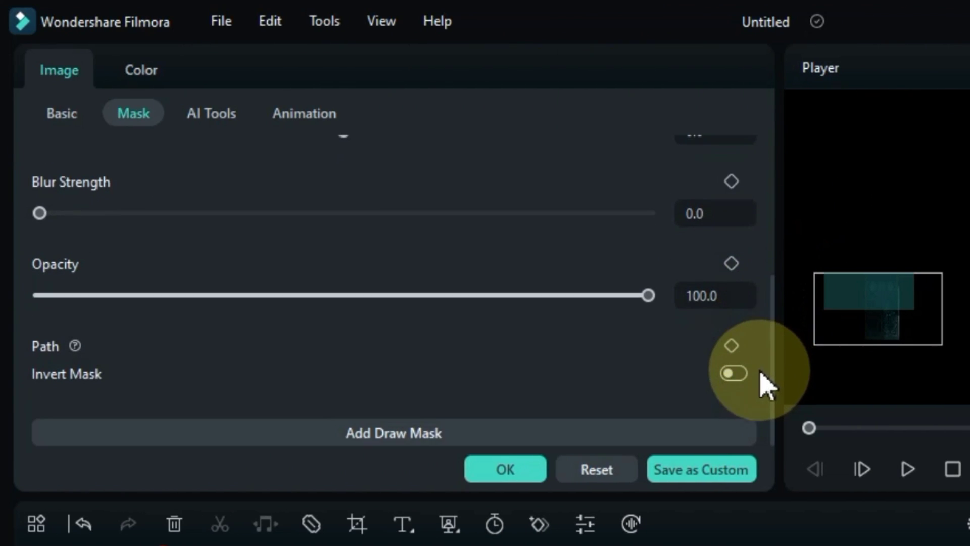
click(733, 373)
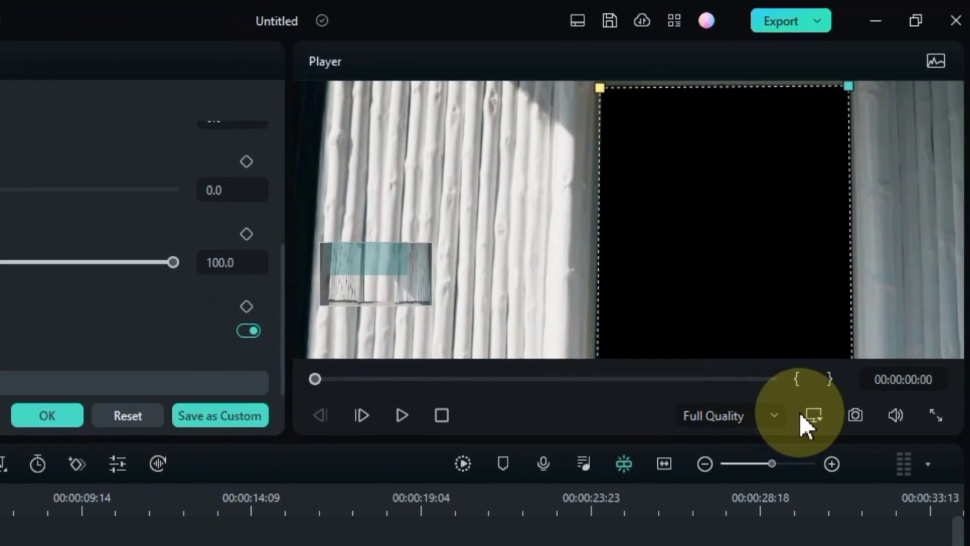
click(808, 430)
mouse_move(785, 545)
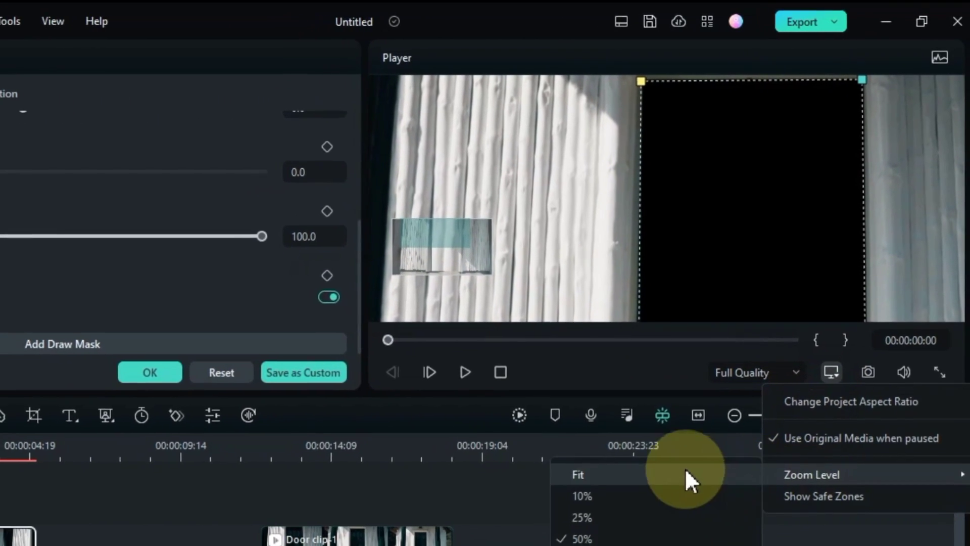
click(665, 474)
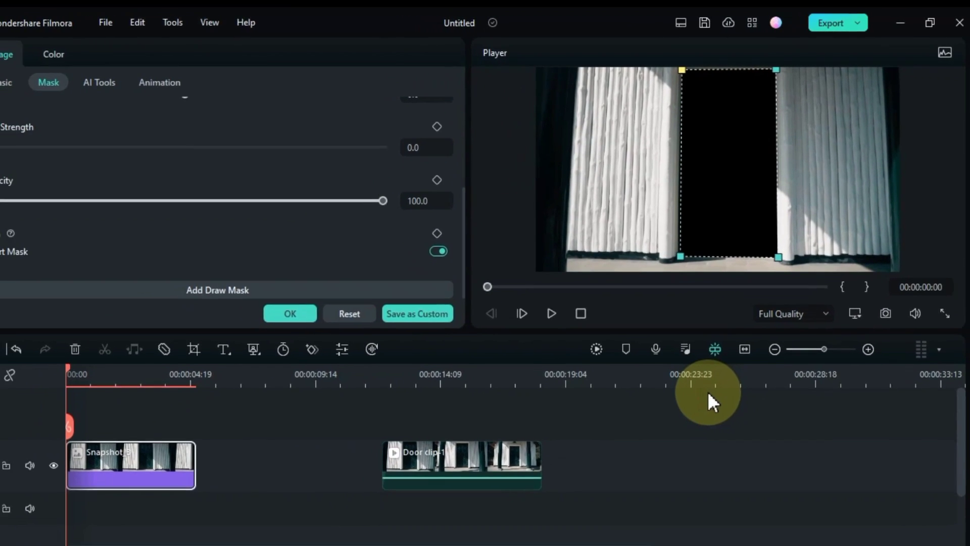
Step: Save the masked door frame as PNG snapshot Snapshot_4
click(710, 392)
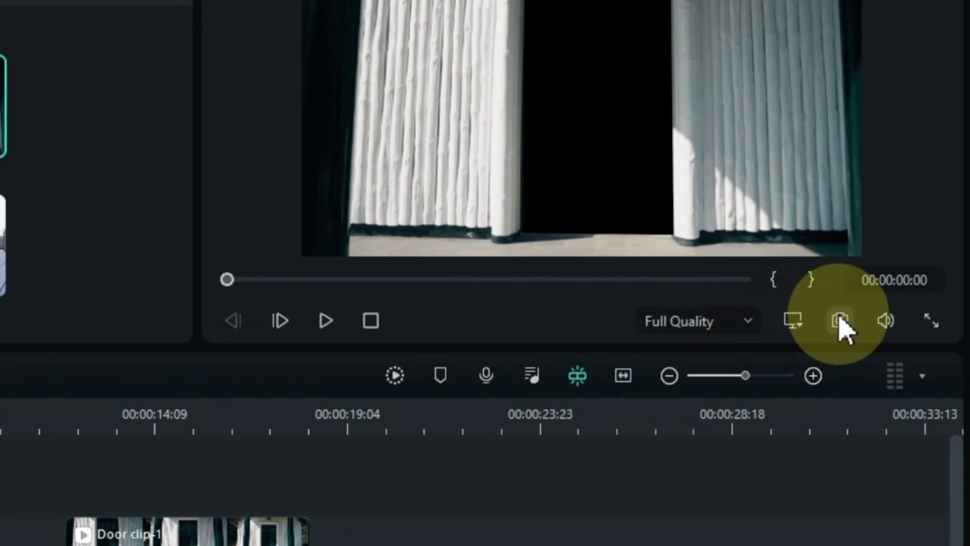
click(885, 305)
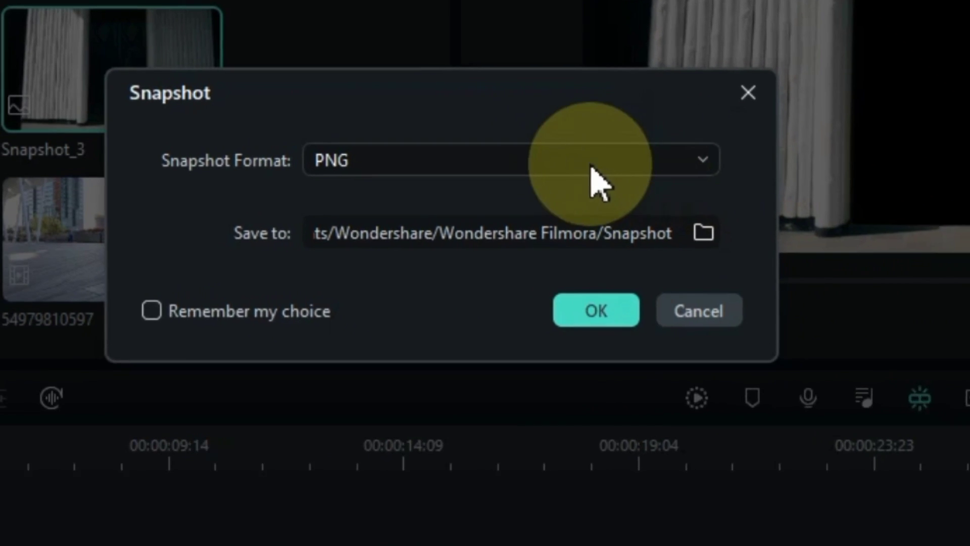
click(366, 174)
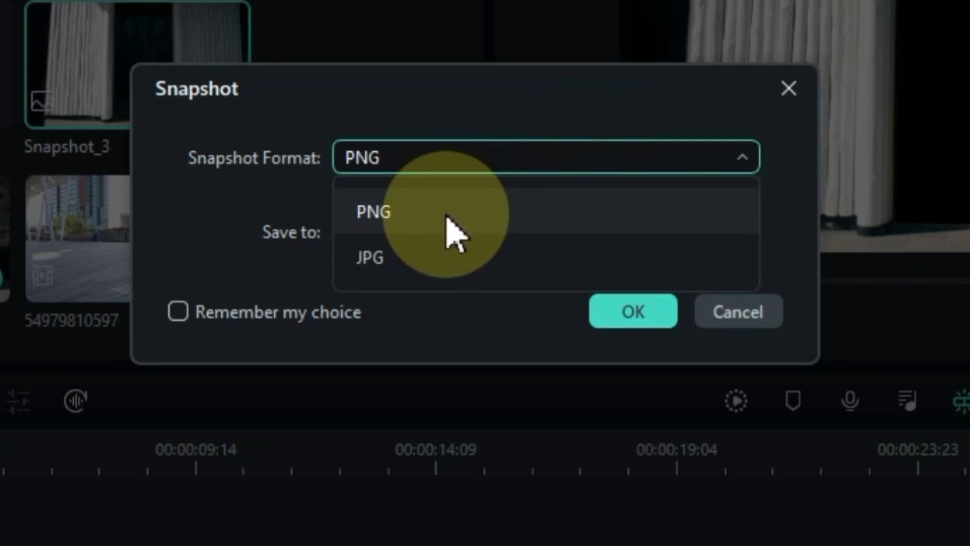
click(494, 227)
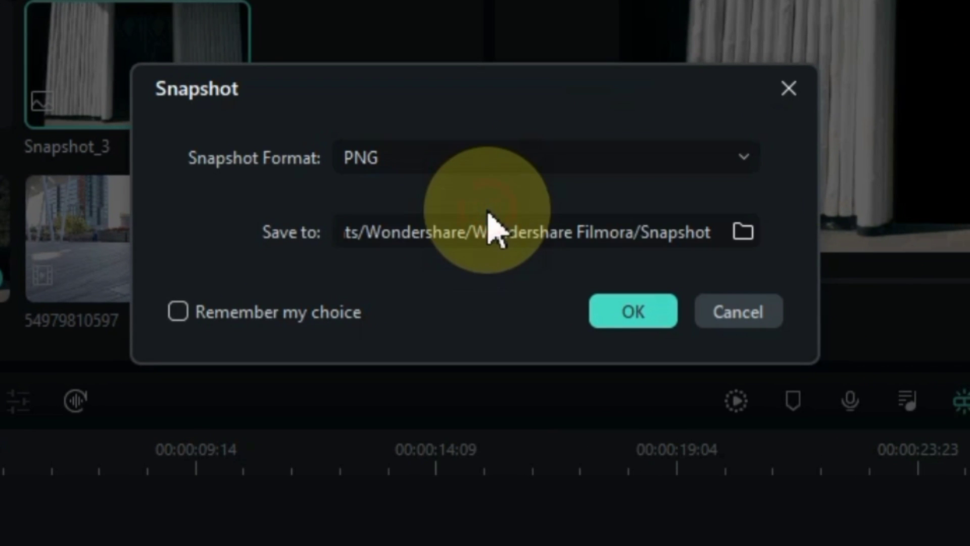
click(626, 319)
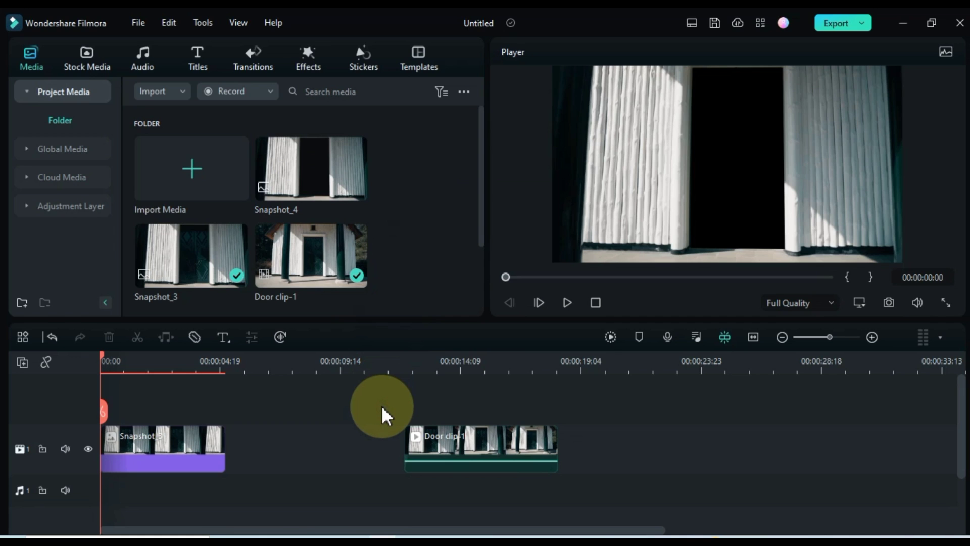
Step: Zoom the preview to 50% and reshape Snapshot_3's mask around the left half of the doorway
double_click(145, 452)
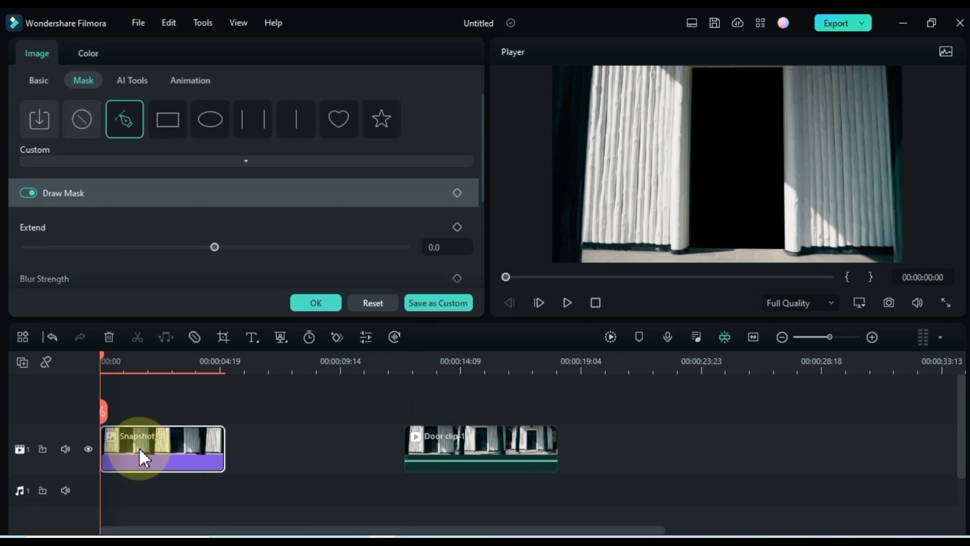
click(861, 303)
mouse_move(849, 386)
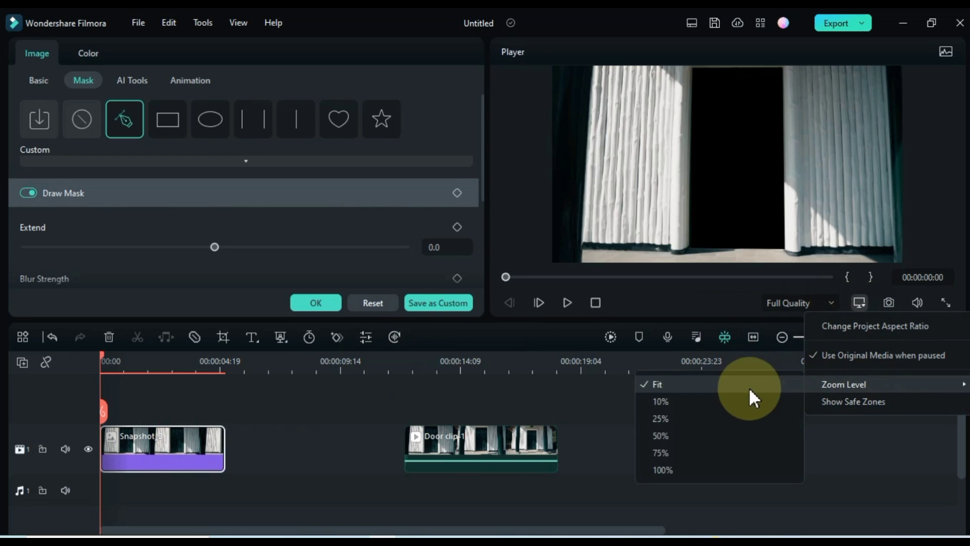
click(691, 447)
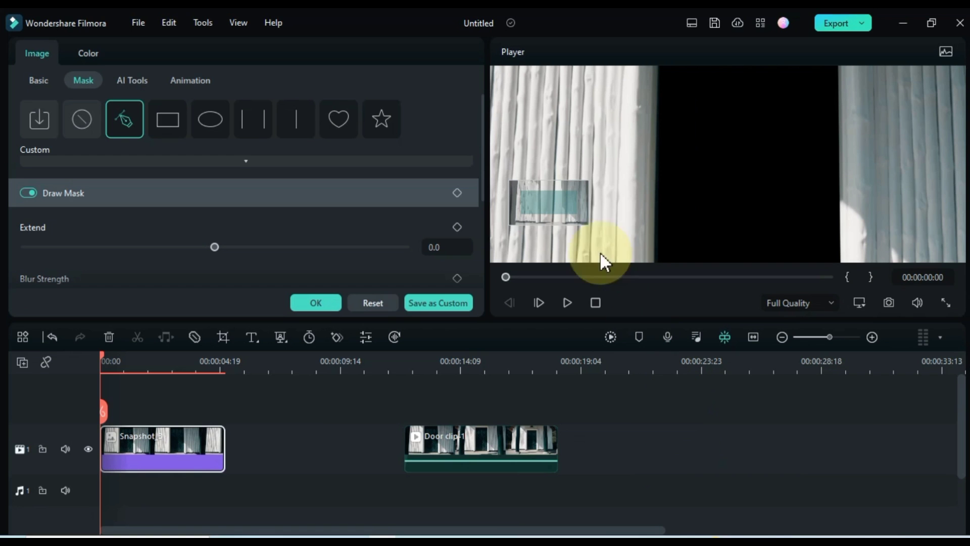
drag(562, 201, 561, 190)
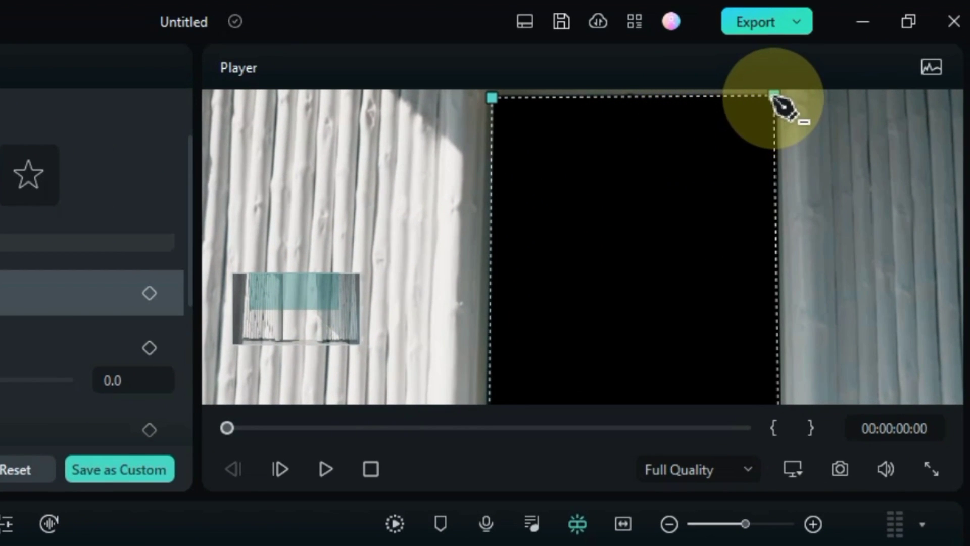
drag(774, 95, 629, 96)
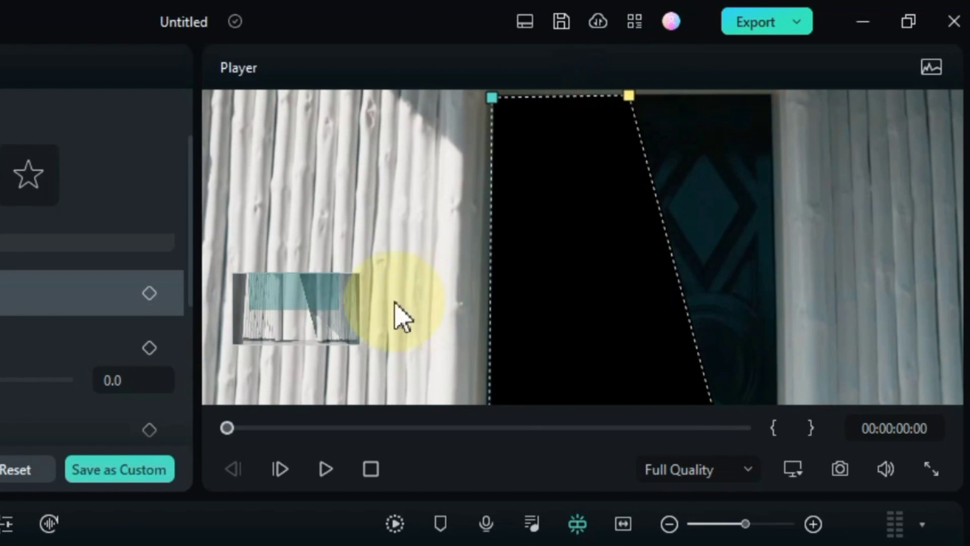
click(303, 287)
drag(321, 323, 325, 353)
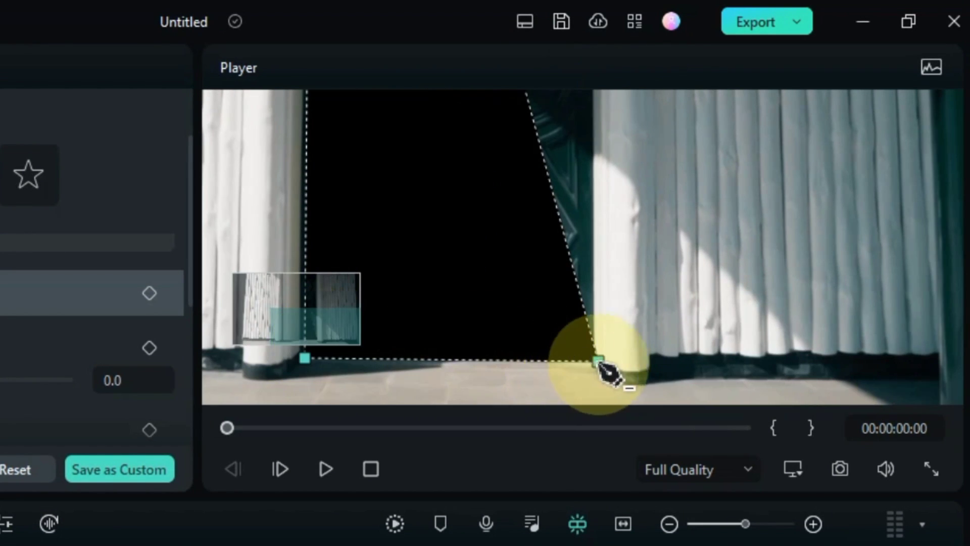
drag(598, 361, 412, 356)
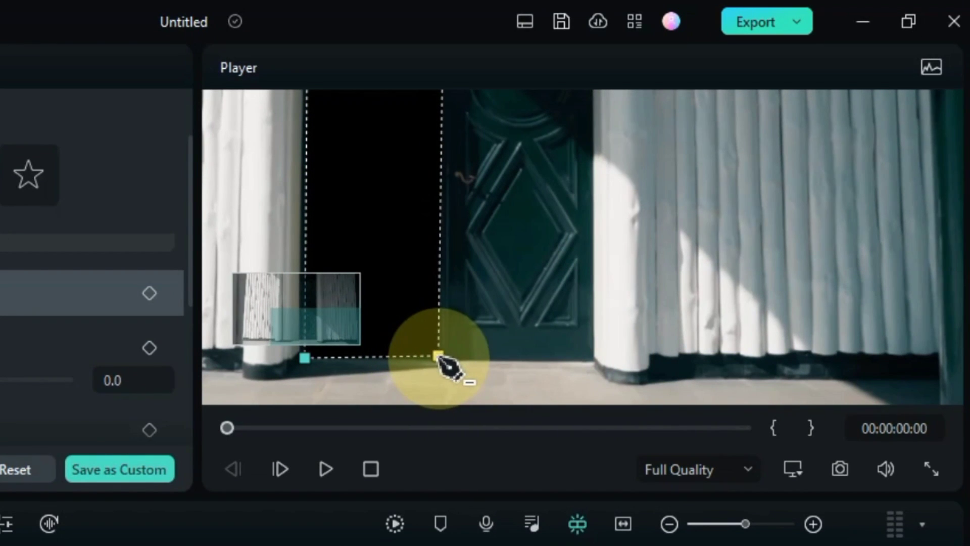
drag(344, 326, 348, 275)
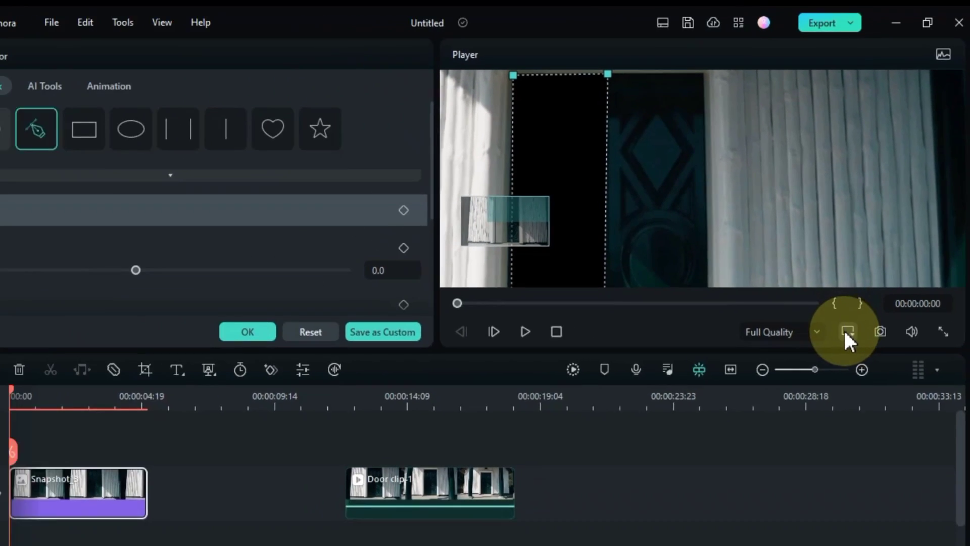
Step: Set the zoom to Fit, turn Invert Mask off, and apply the mask with OK
click(792, 469)
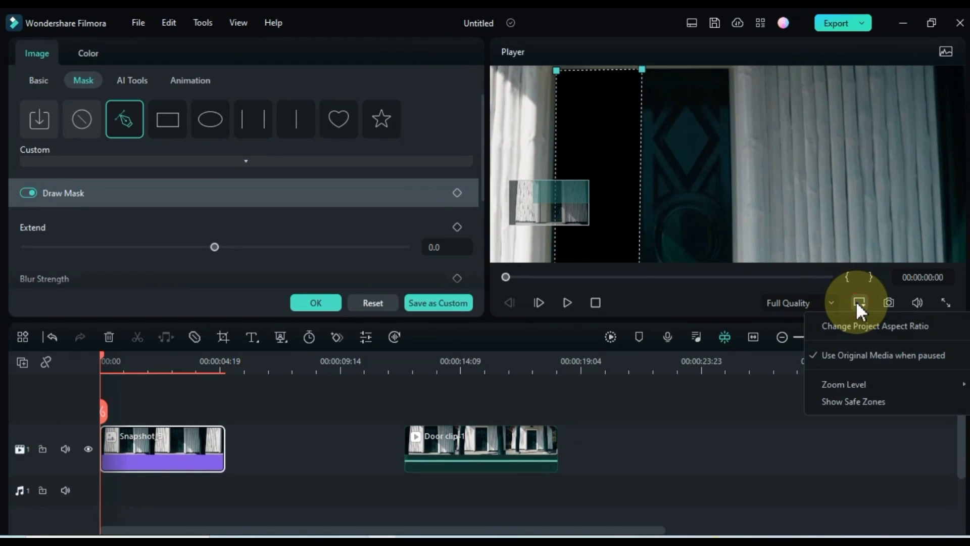
mouse_move(841, 384)
click(744, 385)
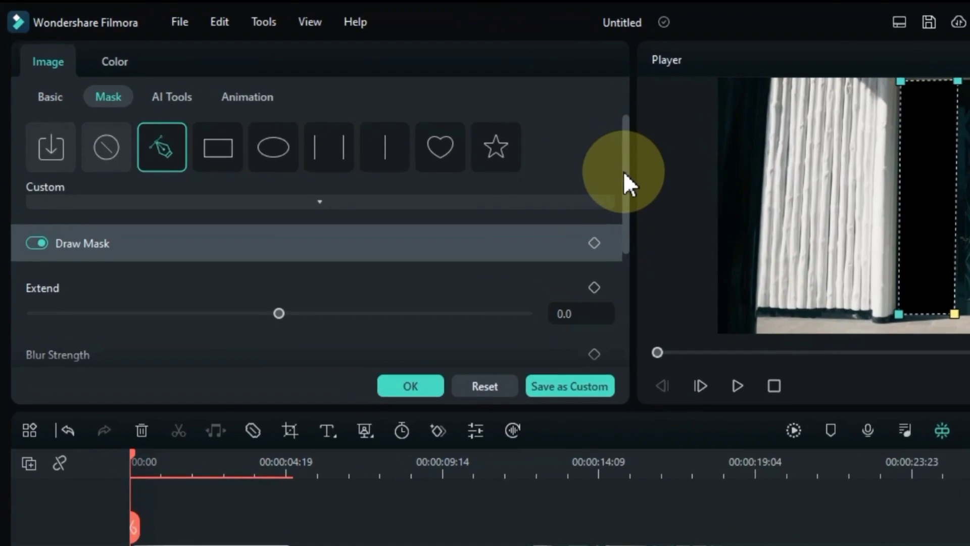
drag(478, 145, 485, 258)
click(734, 373)
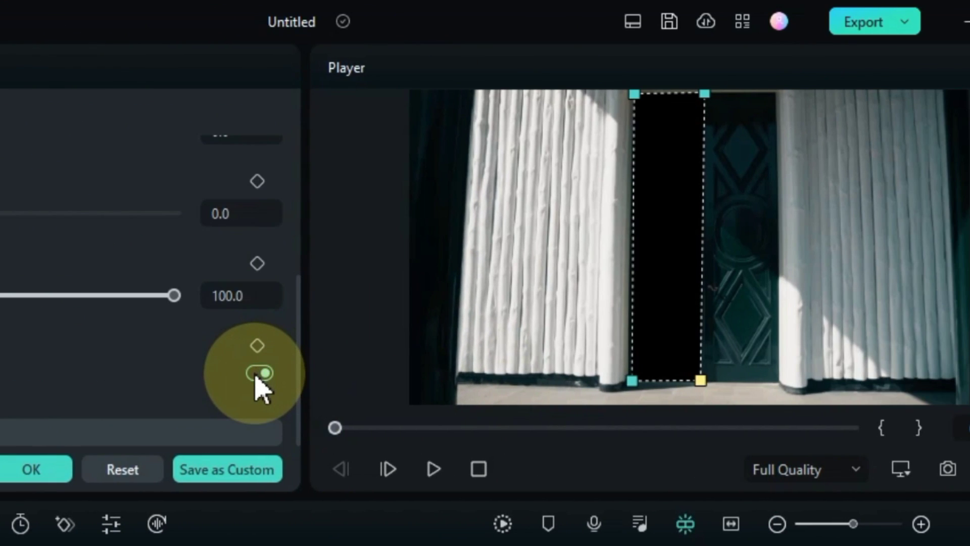
click(259, 374)
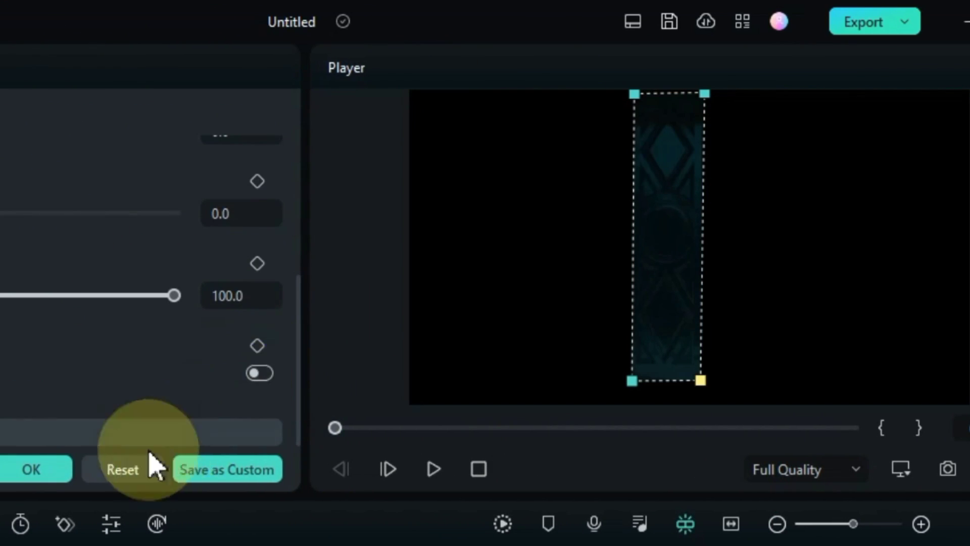
click(35, 469)
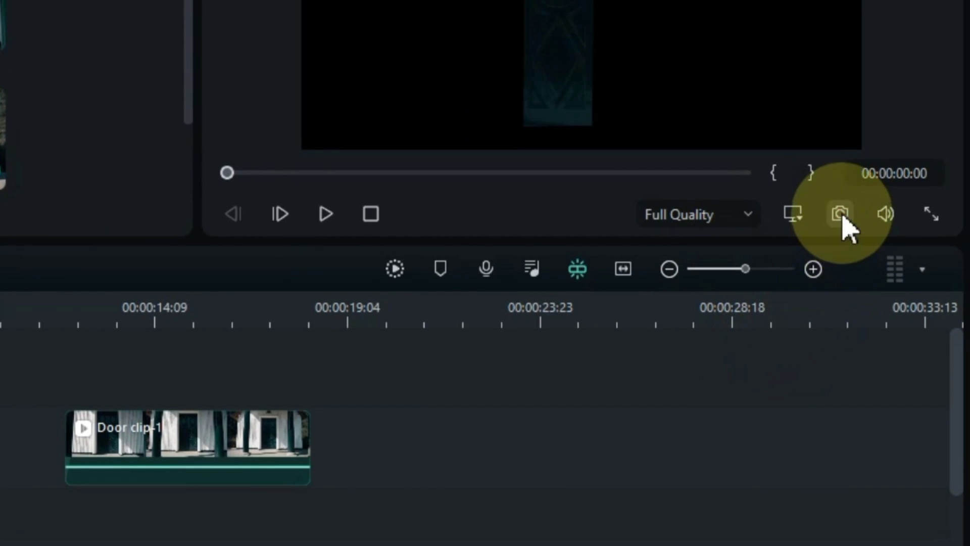
Step: Capture the isolated door-strip frame as PNG snapshot Snapshot_5
click(840, 215)
click(207, 80)
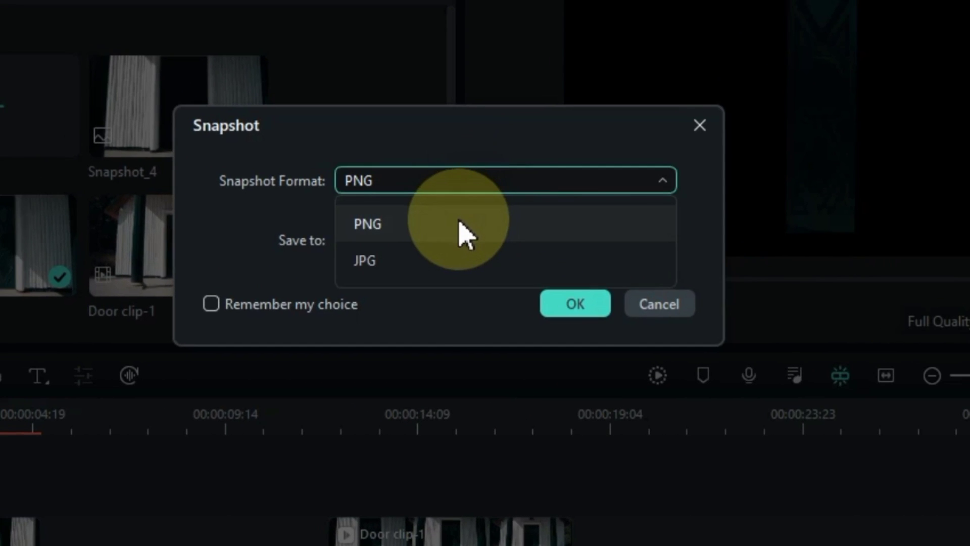
click(462, 235)
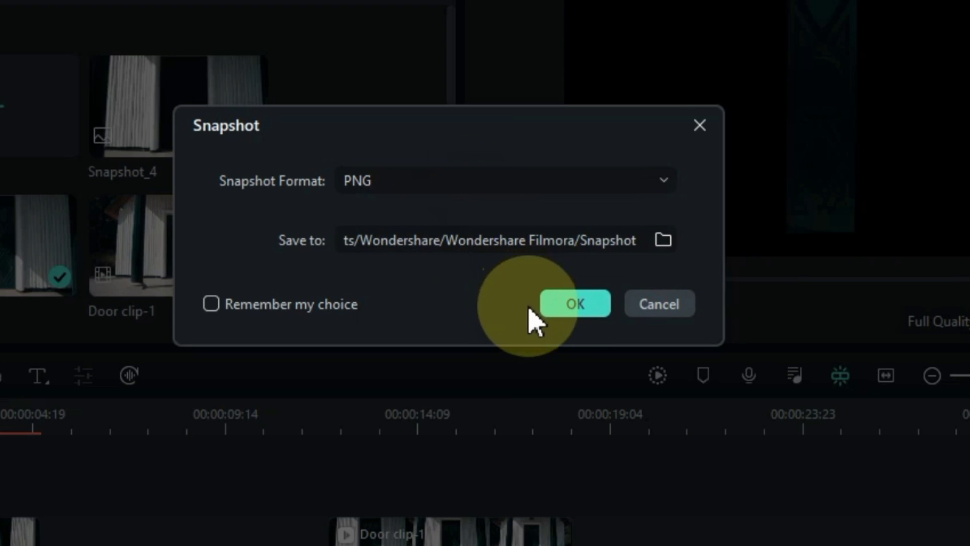
click(575, 305)
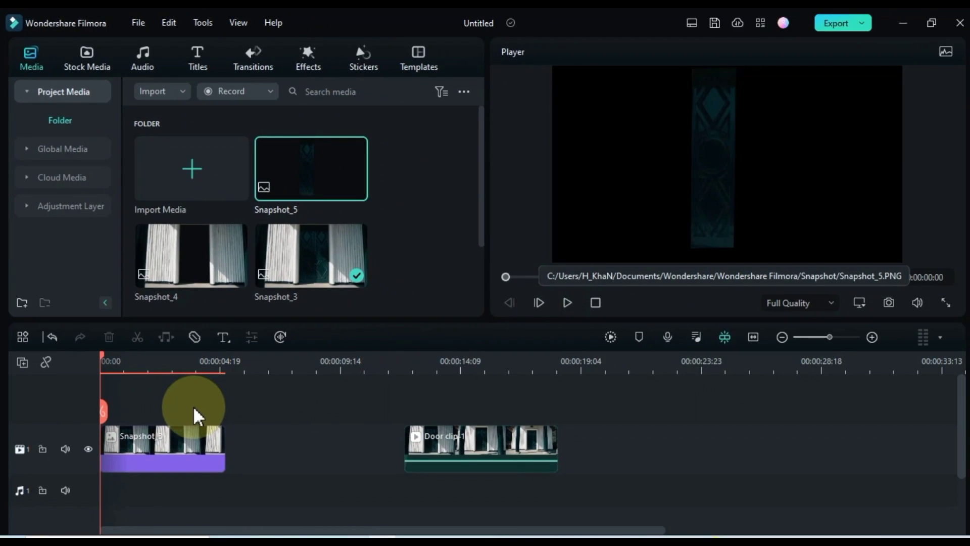
Step: Reopen Snapshot_3's mask settings and turn Invert Mask back on
double_click(152, 446)
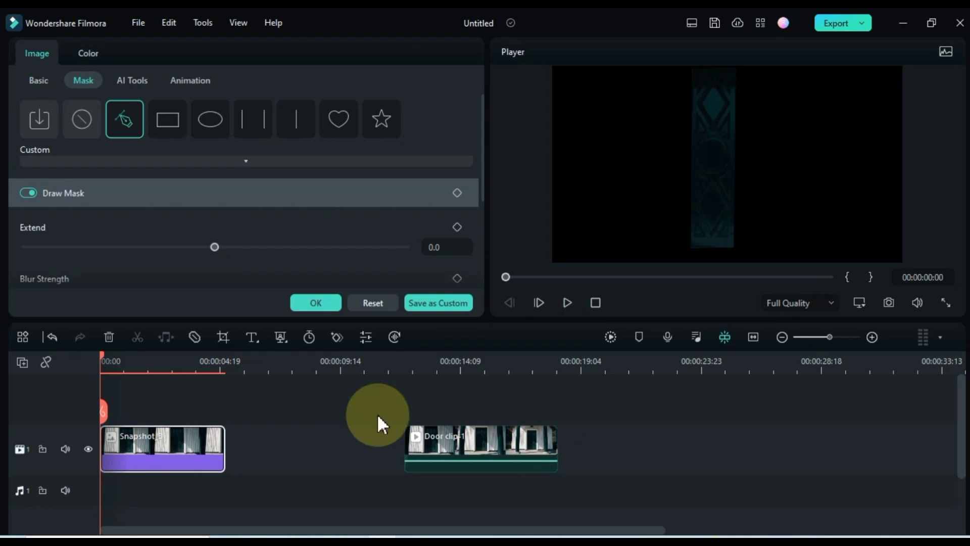
click(862, 305)
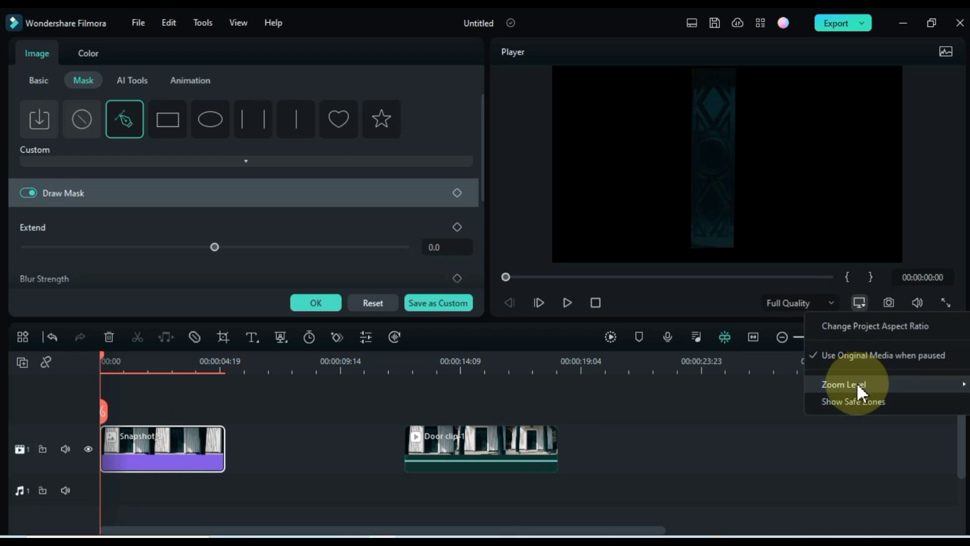
mouse_move(856, 384)
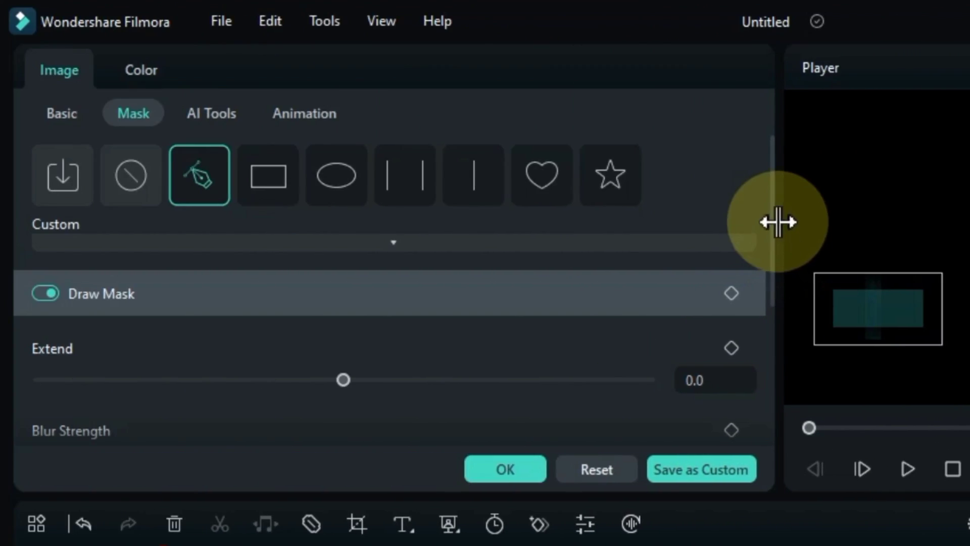
drag(192, 219, 175, 396)
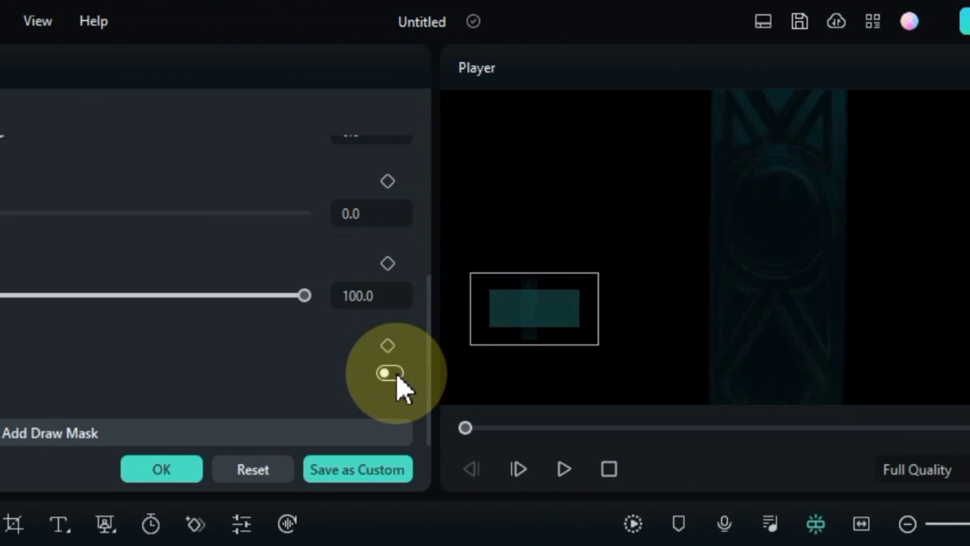
click(390, 374)
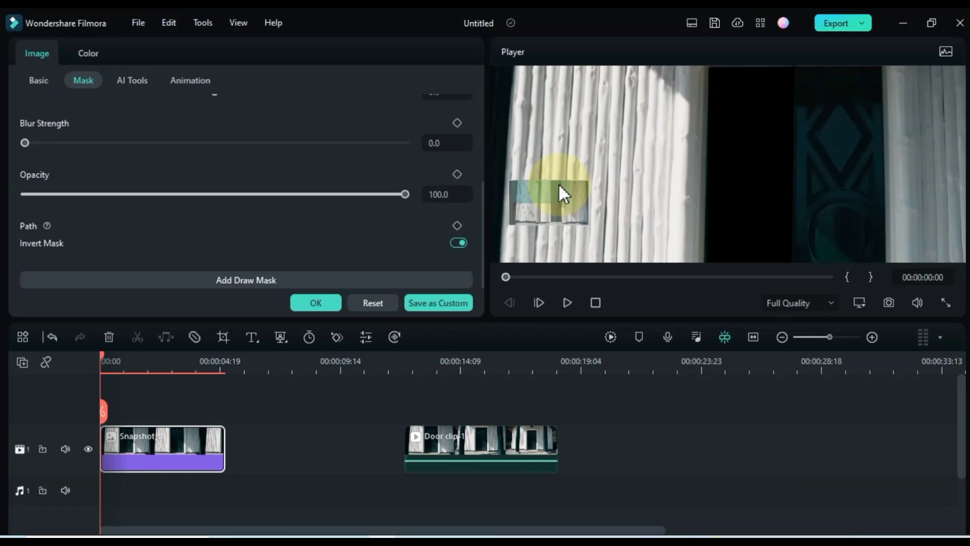
Step: Add a new draw mask and drag its points around the doorway's right half
click(723, 100)
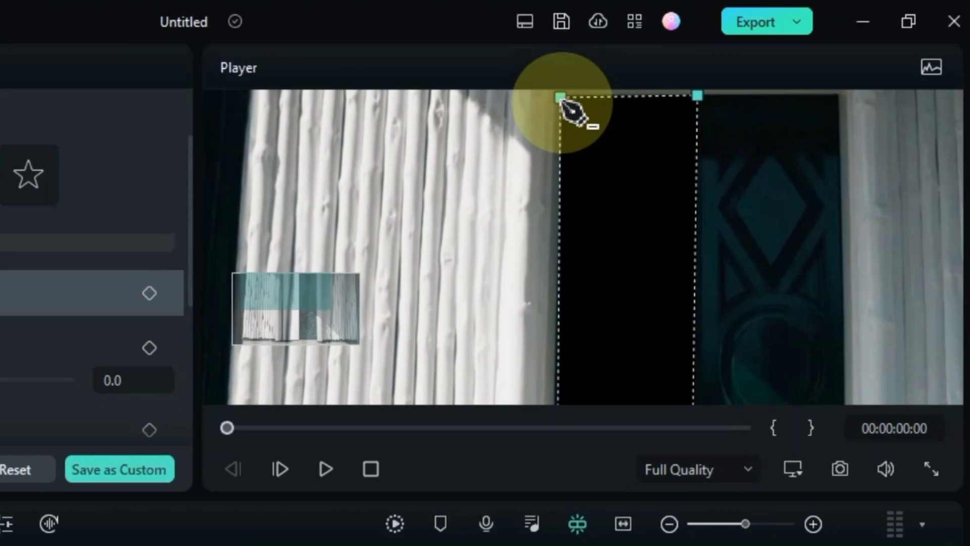
drag(715, 69, 864, 81)
drag(798, 110, 841, 98)
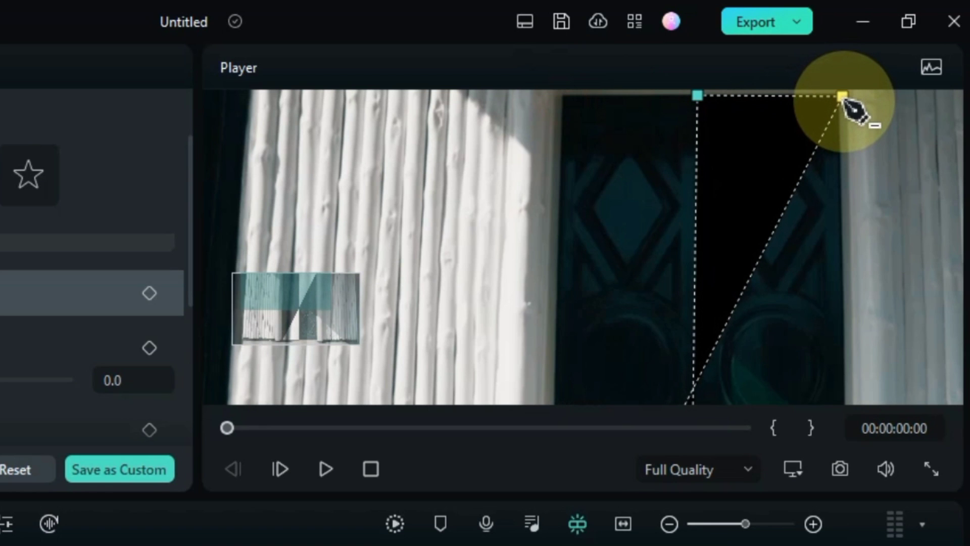
drag(310, 280, 317, 332)
drag(383, 360, 669, 363)
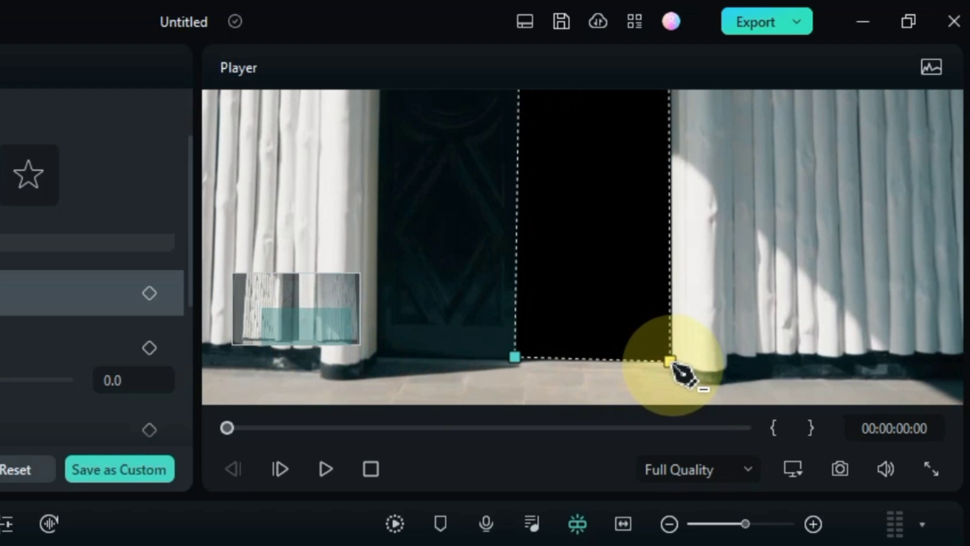
drag(335, 342, 317, 320)
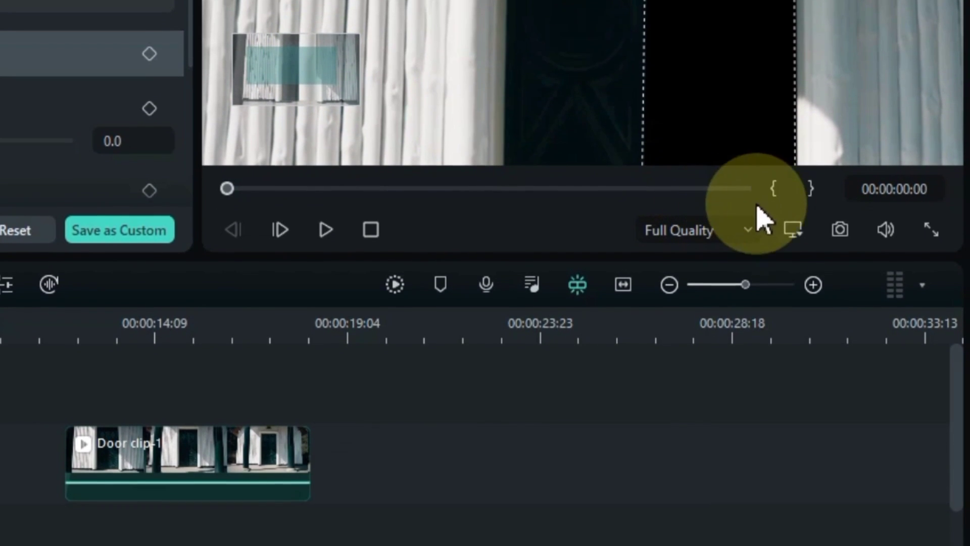
Step: Set the zoom to Fit and switch Invert Mask off to isolate the right door strip
click(792, 469)
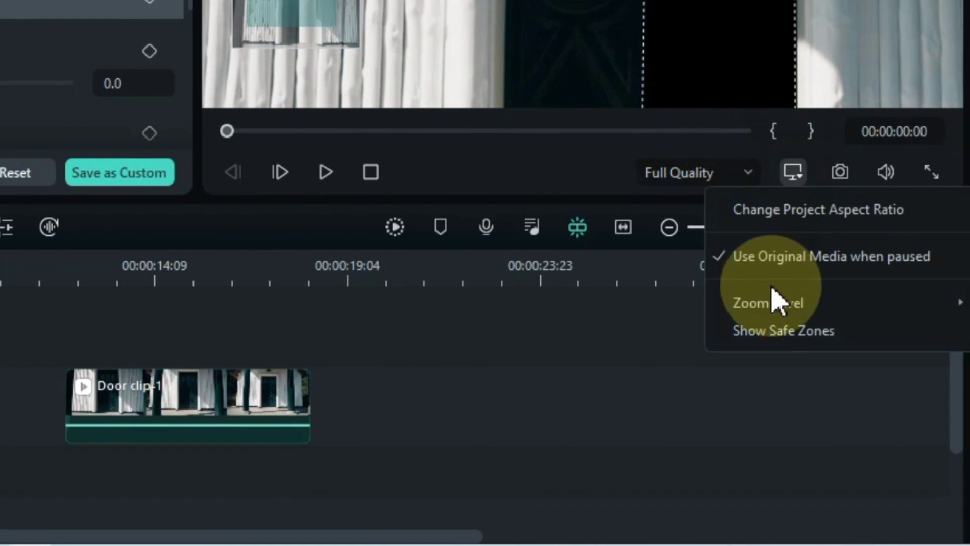
mouse_move(775, 304)
click(567, 308)
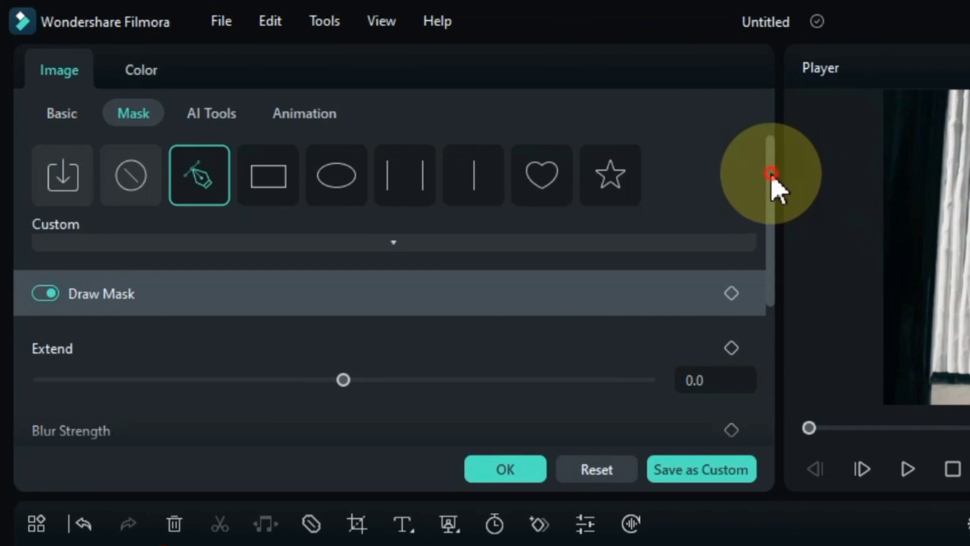
drag(520, 131, 519, 237)
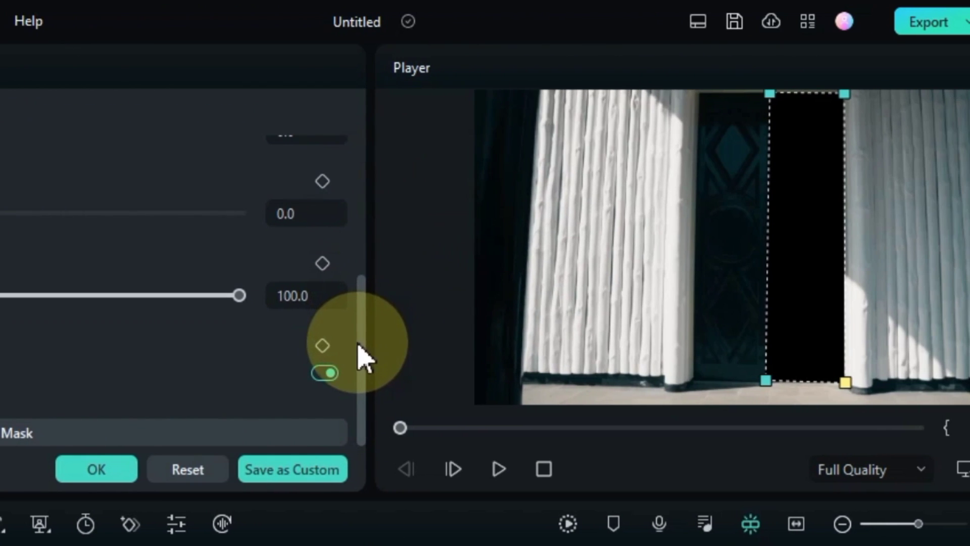
click(324, 373)
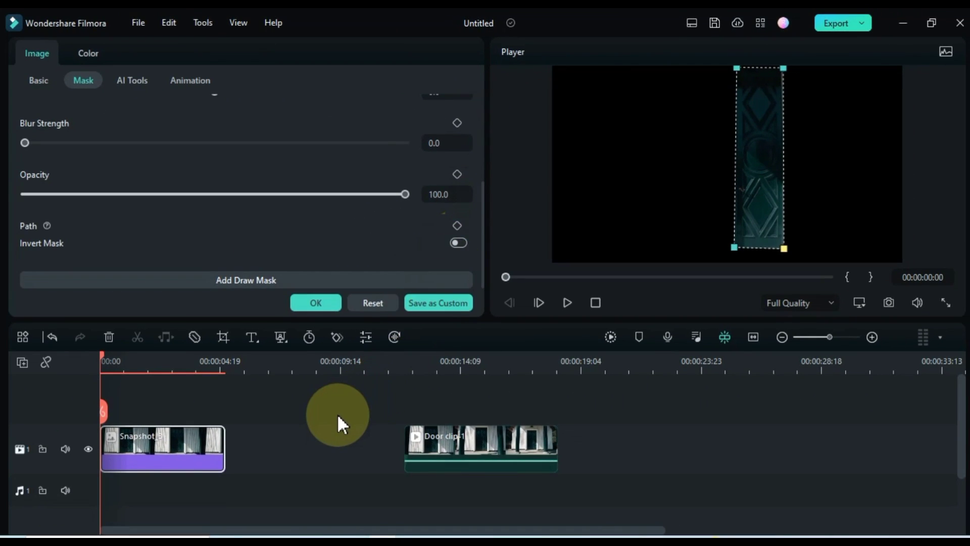
Step: Save the right door-strip frame as PNG snapshot Snapshot_6
click(338, 415)
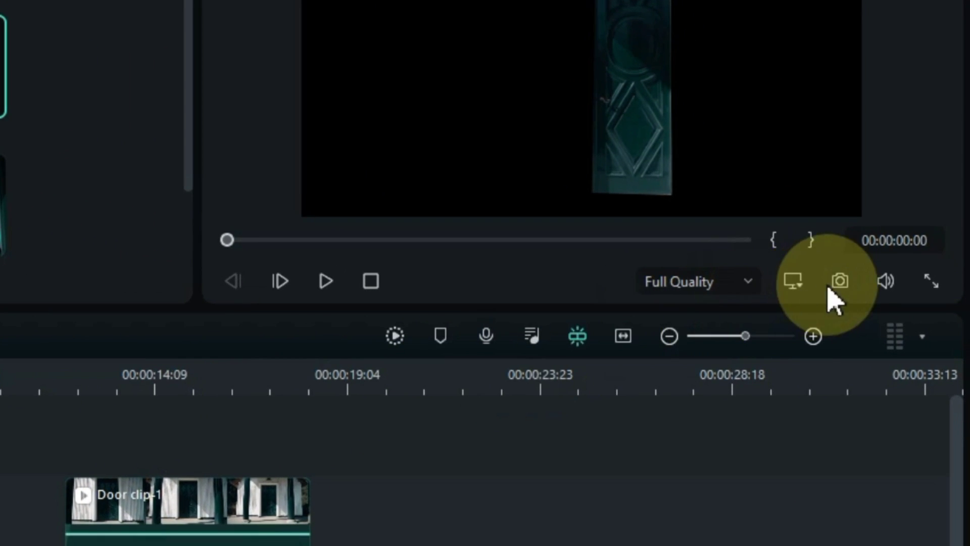
click(838, 282)
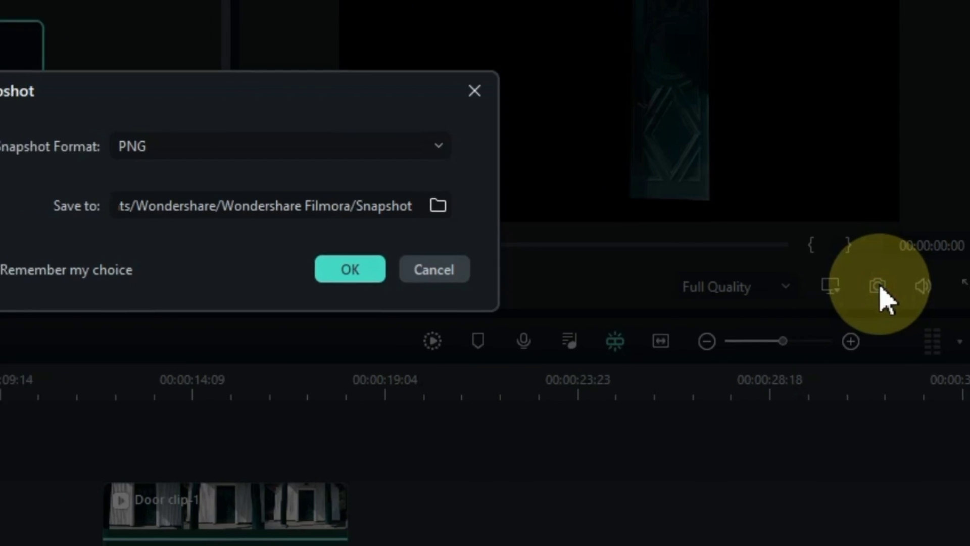
click(277, 144)
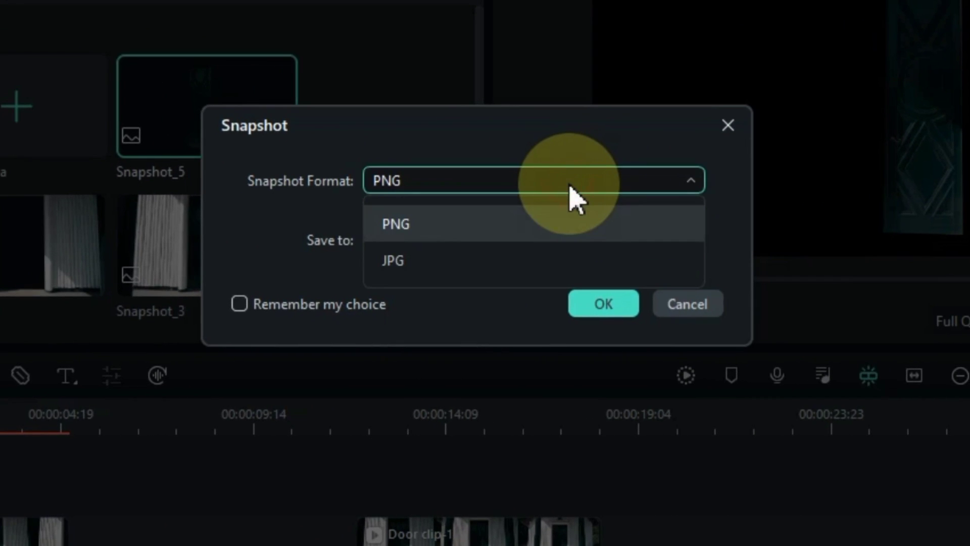
click(581, 224)
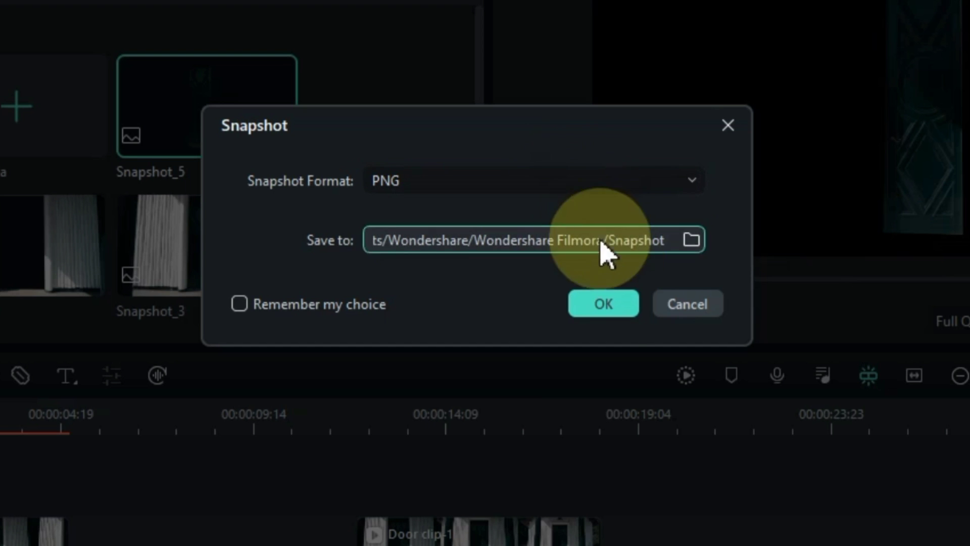
click(617, 306)
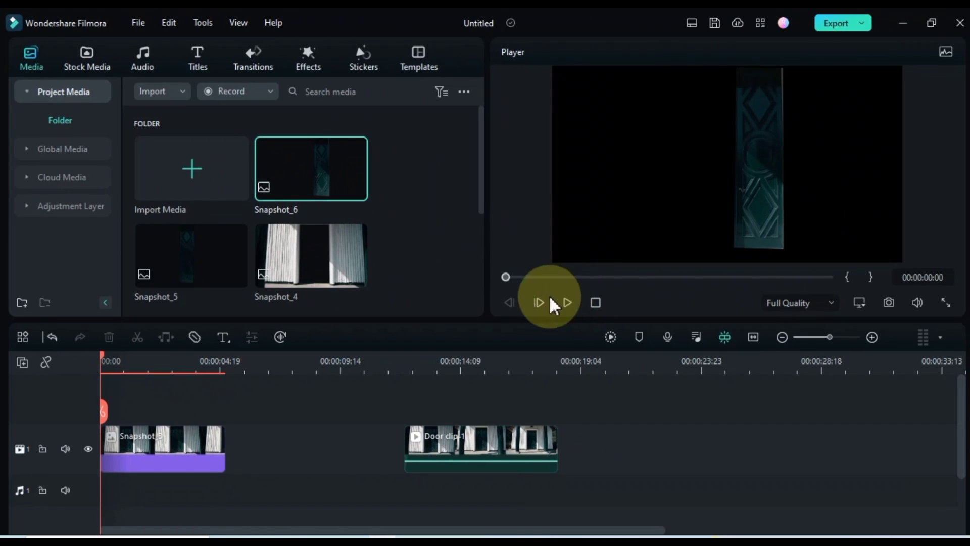
key(Delete)
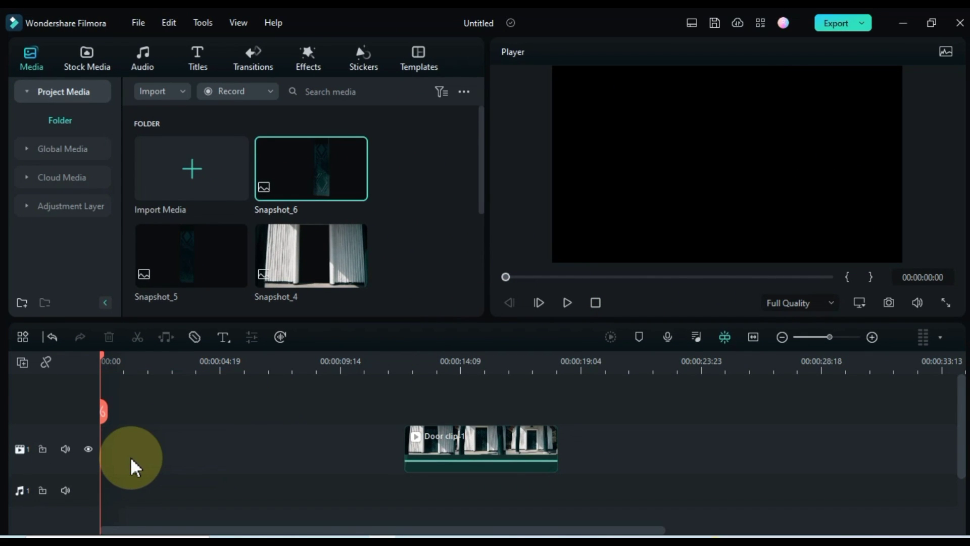
drag(481, 152, 486, 190)
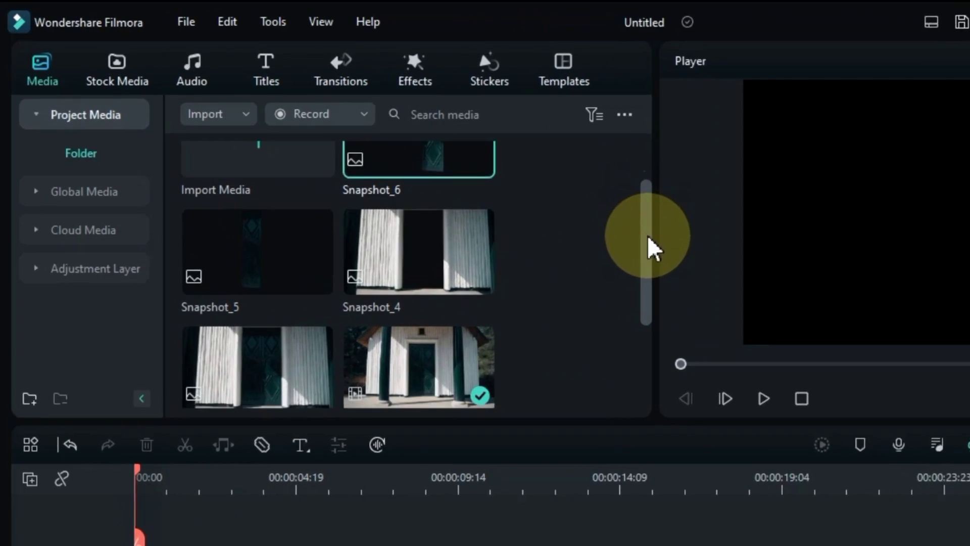
drag(649, 239, 650, 254)
drag(778, 306, 784, 396)
drag(295, 434, 289, 497)
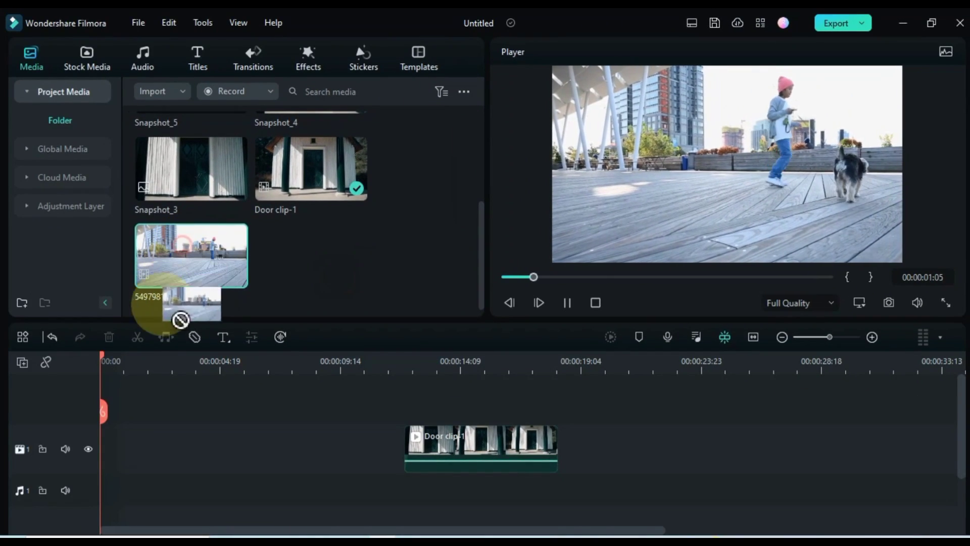
drag(181, 319, 101, 414)
drag(477, 505, 545, 501)
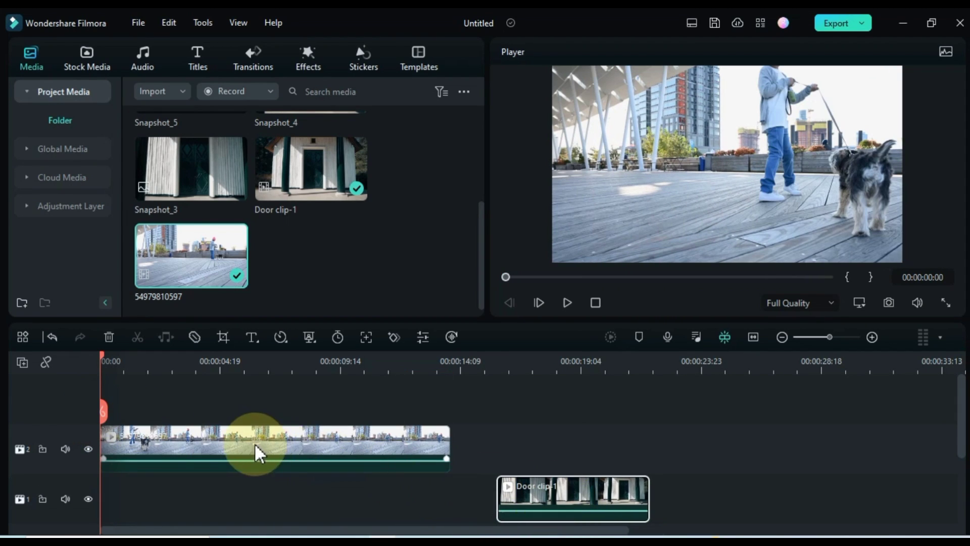
drag(256, 451, 215, 480)
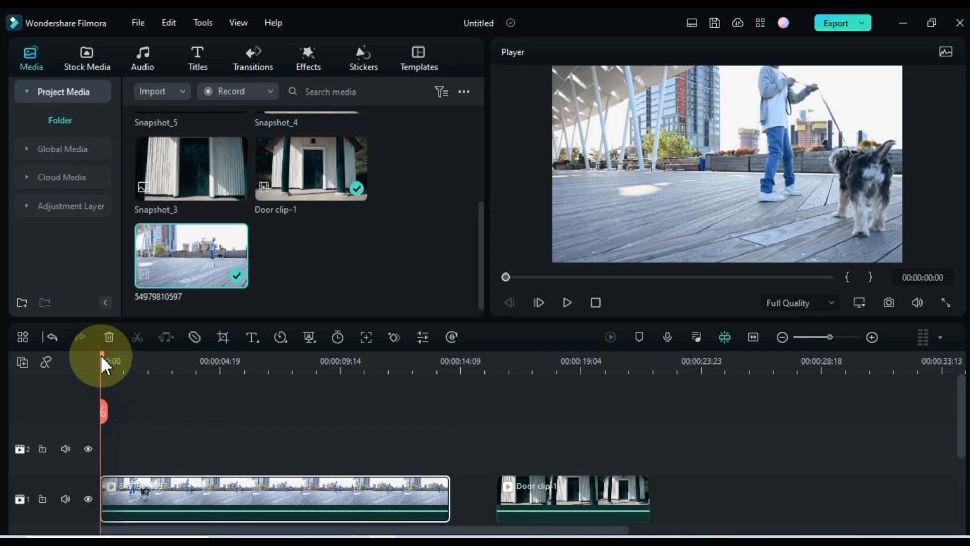
drag(102, 362, 147, 404)
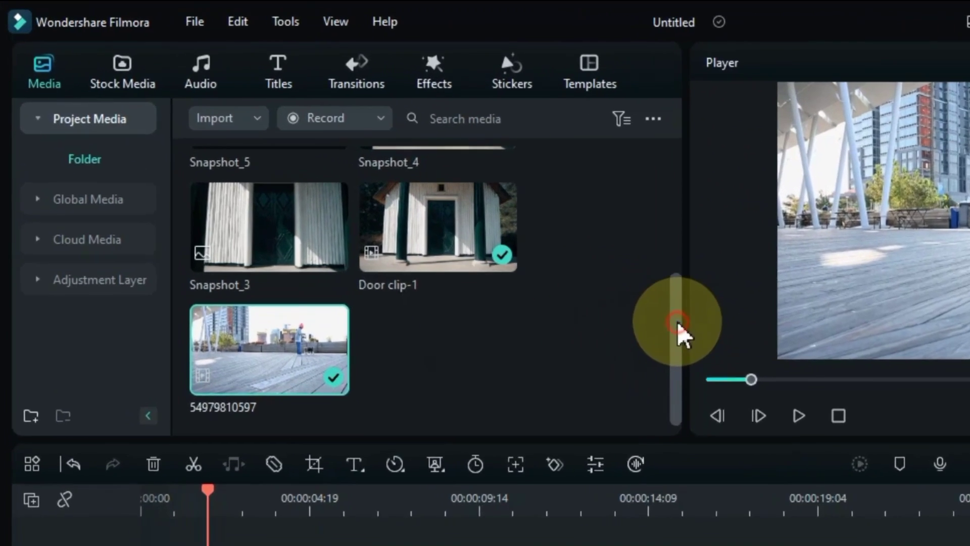
Step: Preview Snapshot_4 and drop it onto track 2 above the street video at the playhead
drag(678, 325, 689, 218)
mouse_move(788, 256)
mouse_down()
mouse_move(783, 232)
mouse_move(789, 241)
mouse_up()
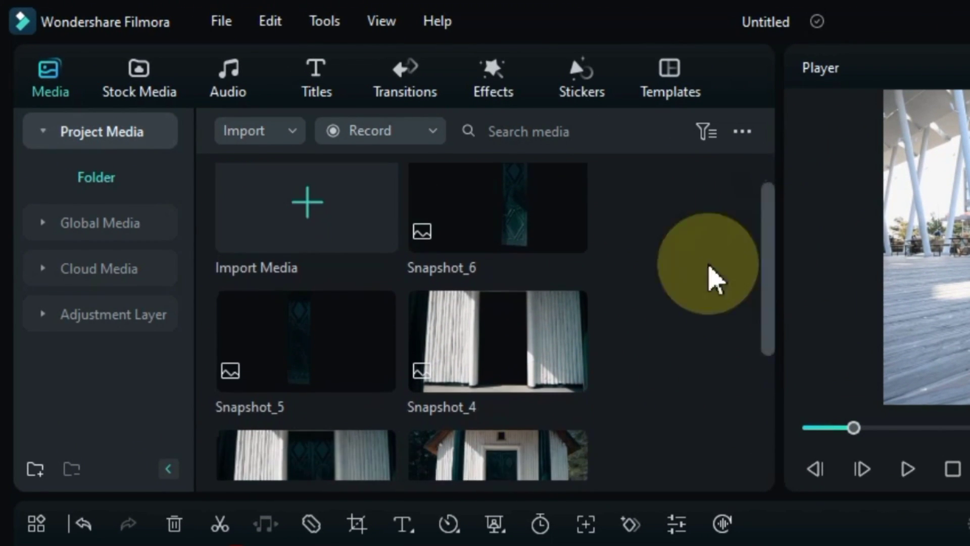
click(497, 340)
double_click(497, 339)
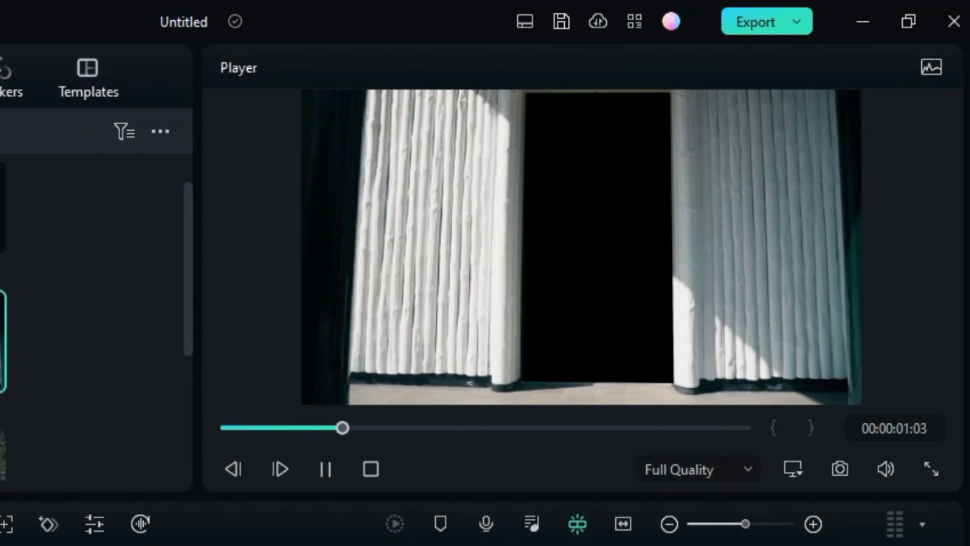
drag(310, 225, 170, 468)
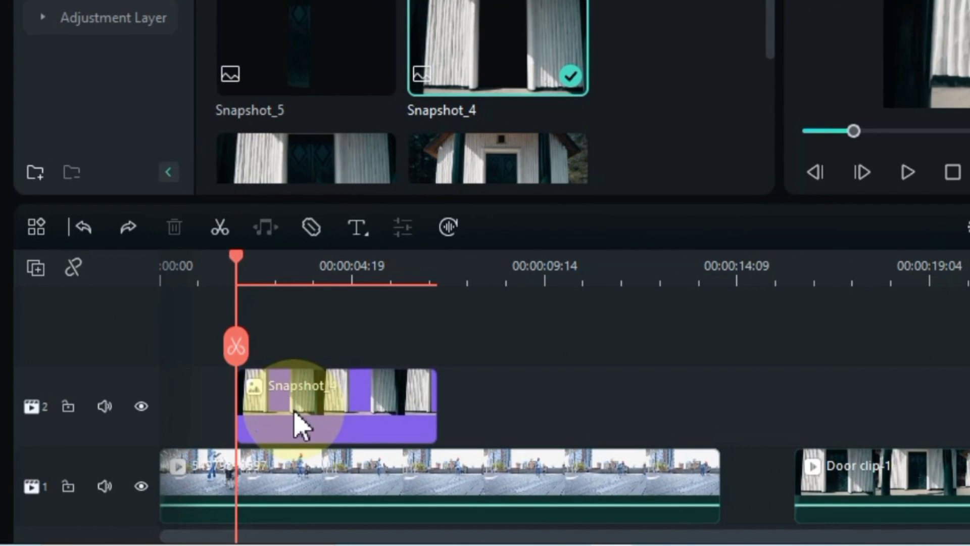
Step: Keyframe Snapshot_4's scale at 595% to start, then at 100% later on
click(298, 424)
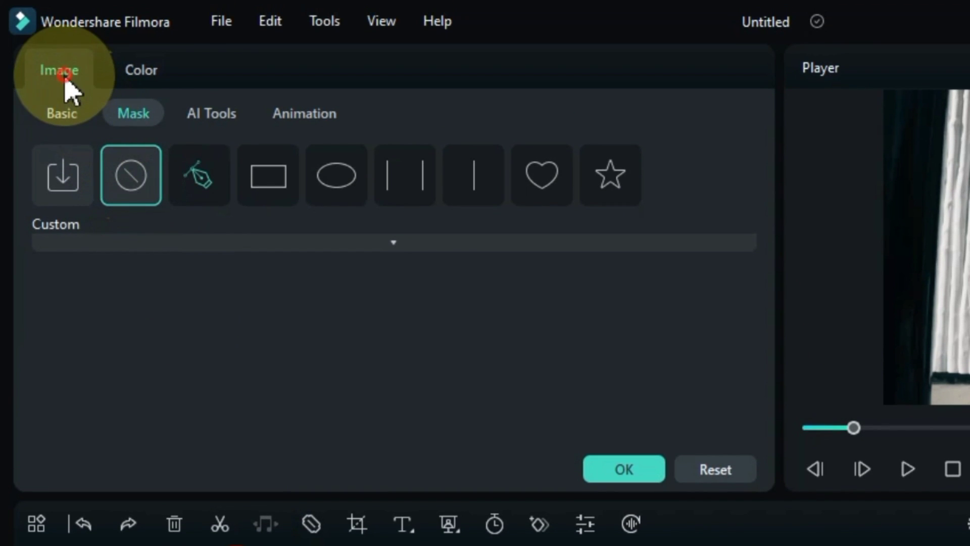
click(62, 113)
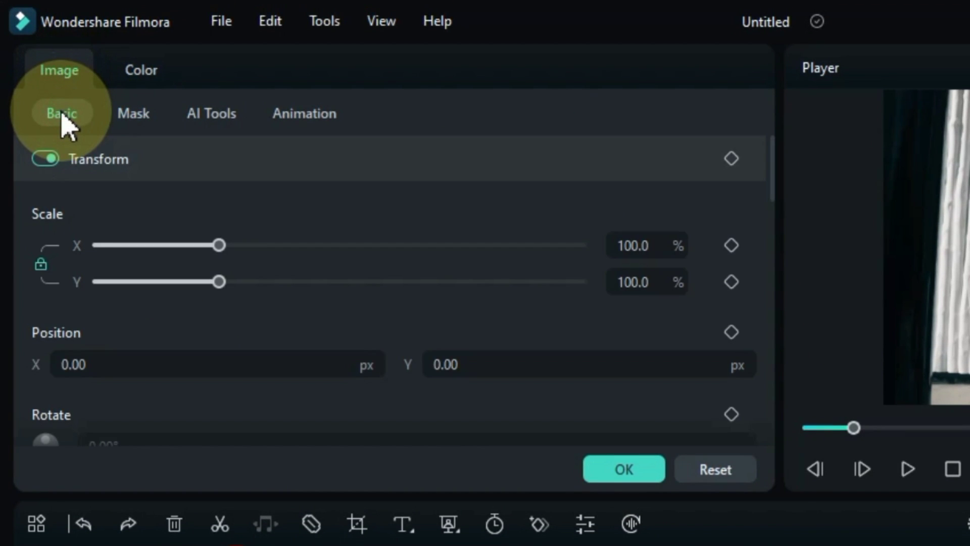
click(730, 160)
drag(628, 239, 672, 239)
drag(171, 246, 238, 246)
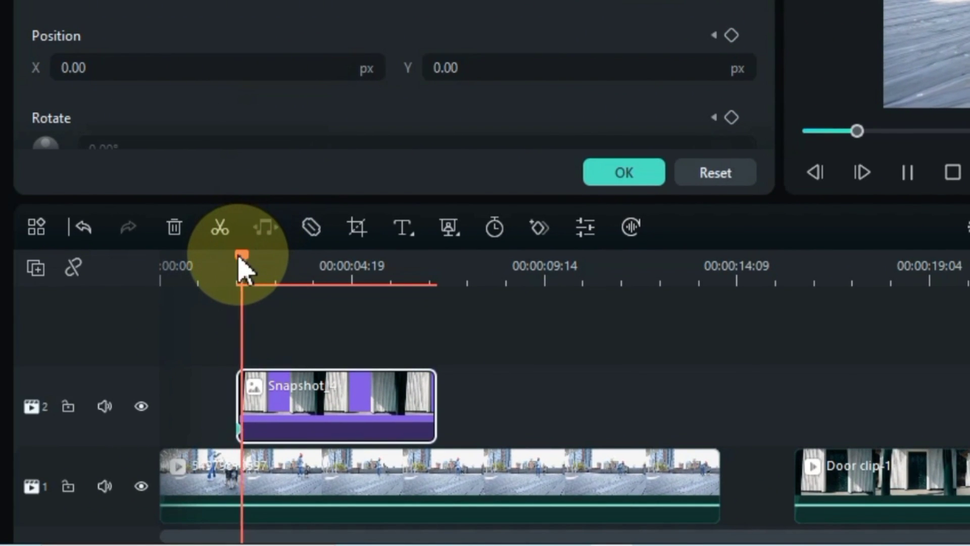
key(space)
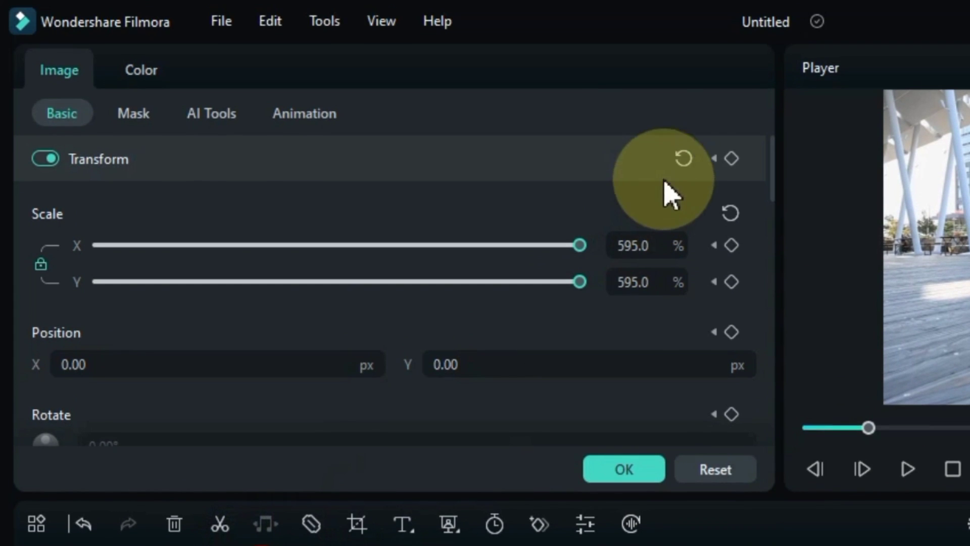
click(680, 158)
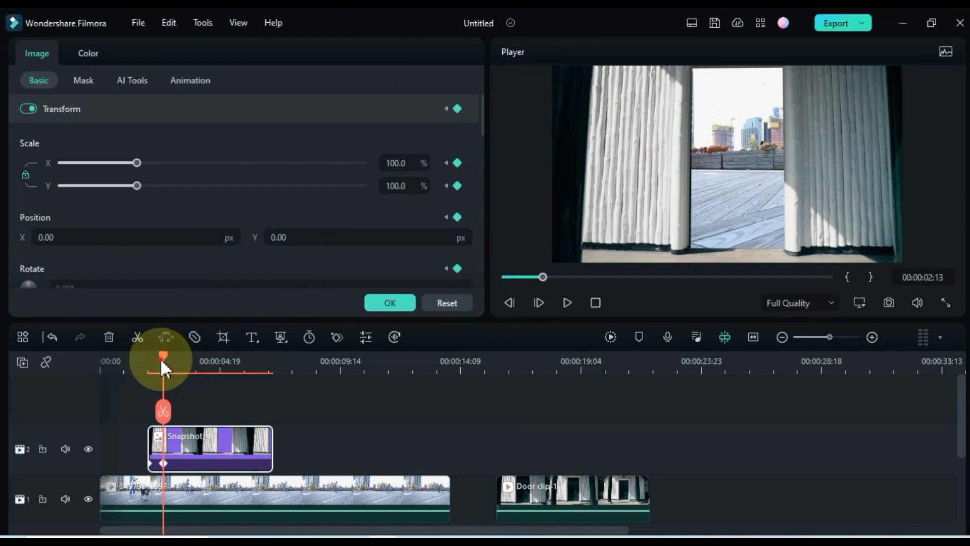
Step: Replay the Snapshot_4 zoom-out from around 00:00:01:12 to check the animation
drag(161, 362, 139, 369)
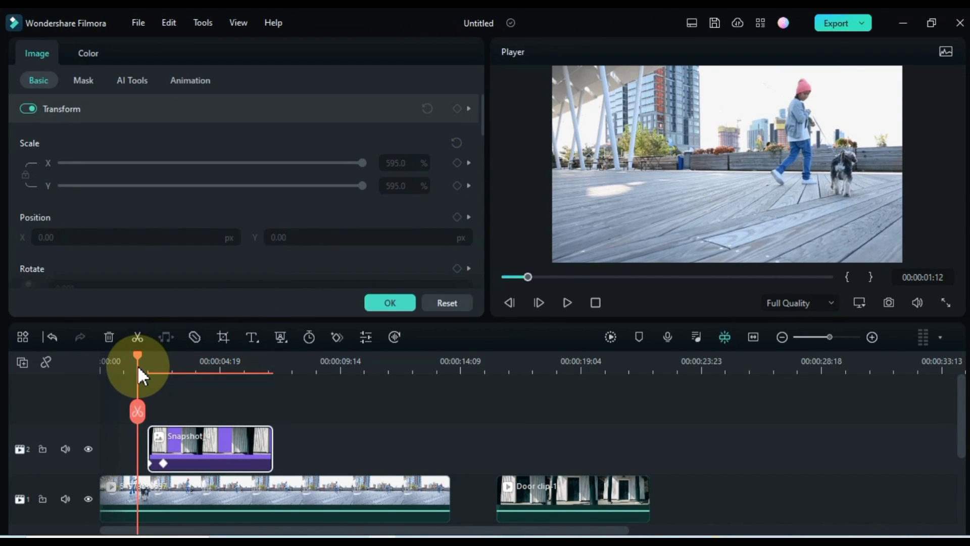
key(space)
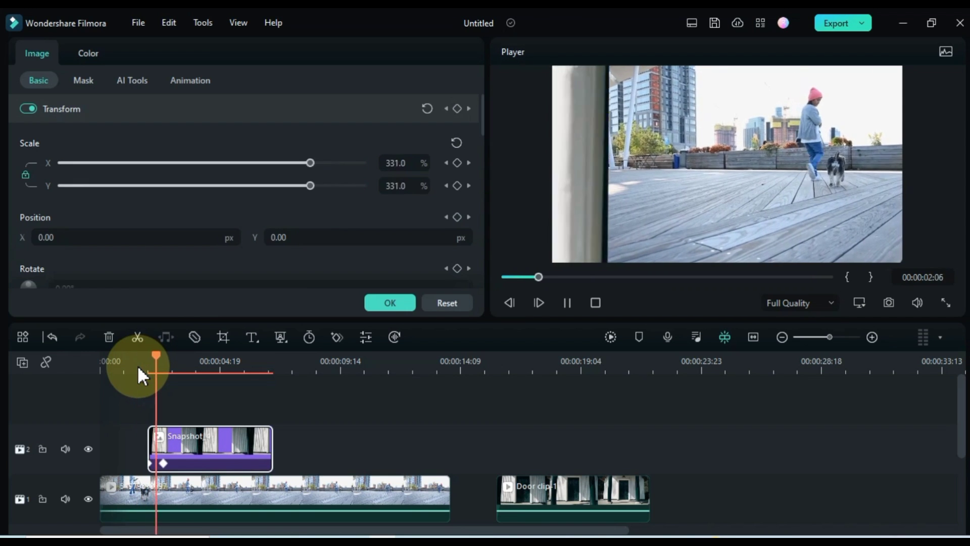
key(space)
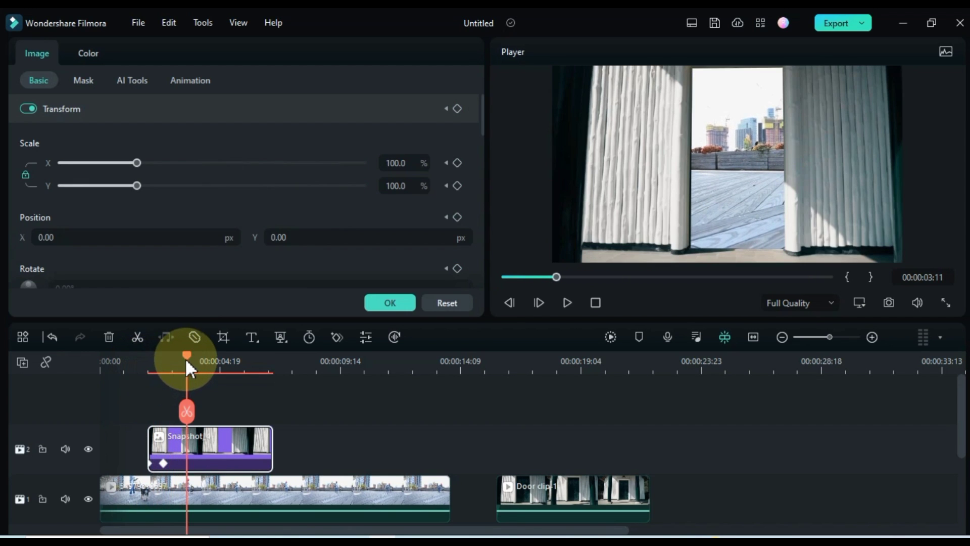
drag(186, 363, 147, 363)
click(162, 463)
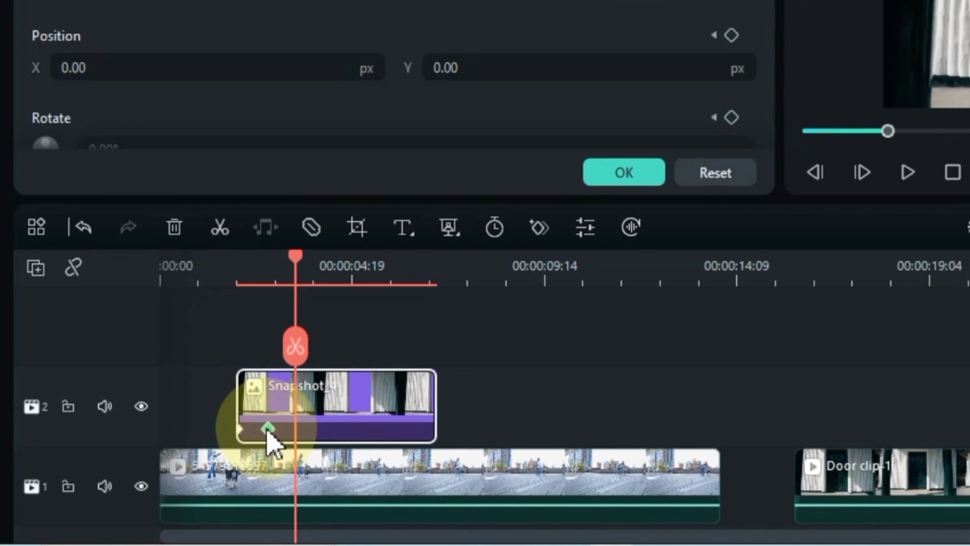
drag(298, 283, 222, 272)
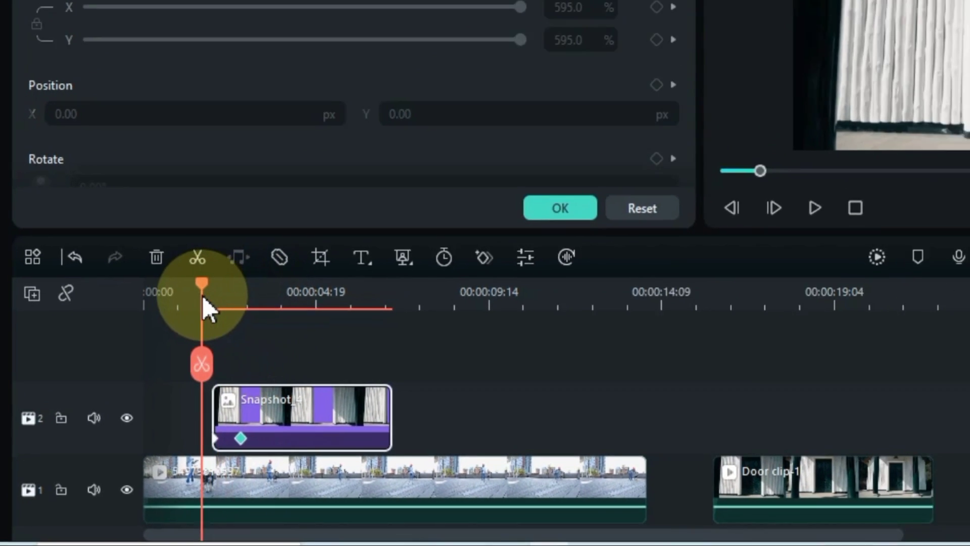
key(space)
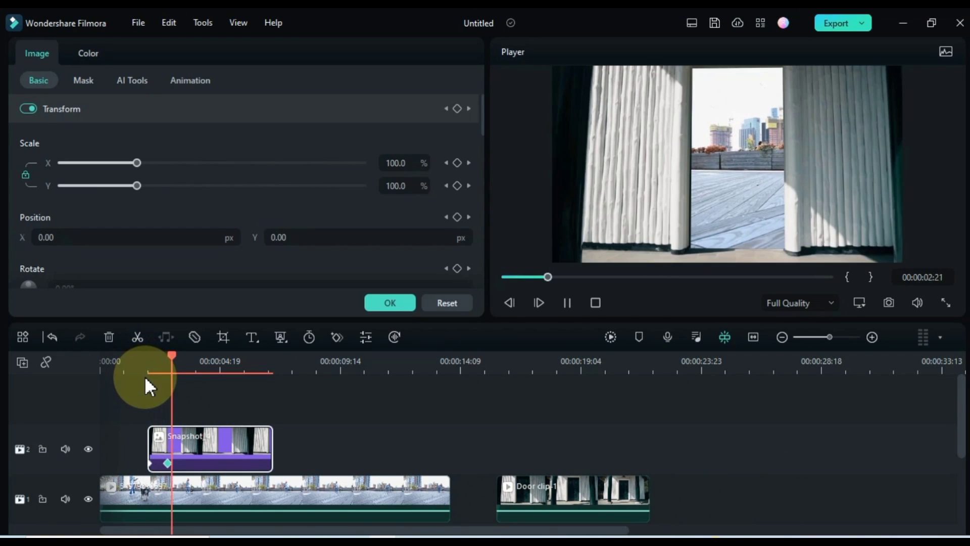
key(space)
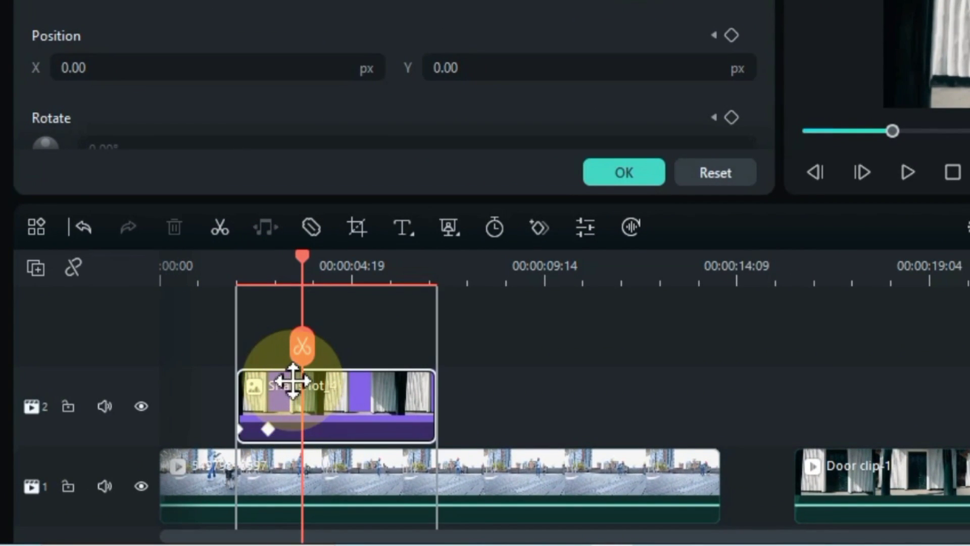
drag(293, 380, 278, 396)
click(273, 428)
click(268, 429)
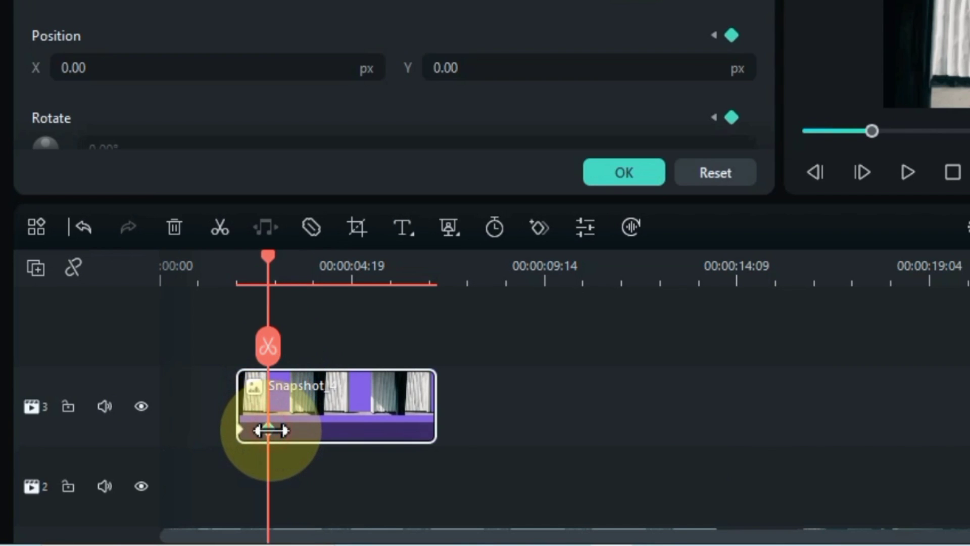
click(282, 486)
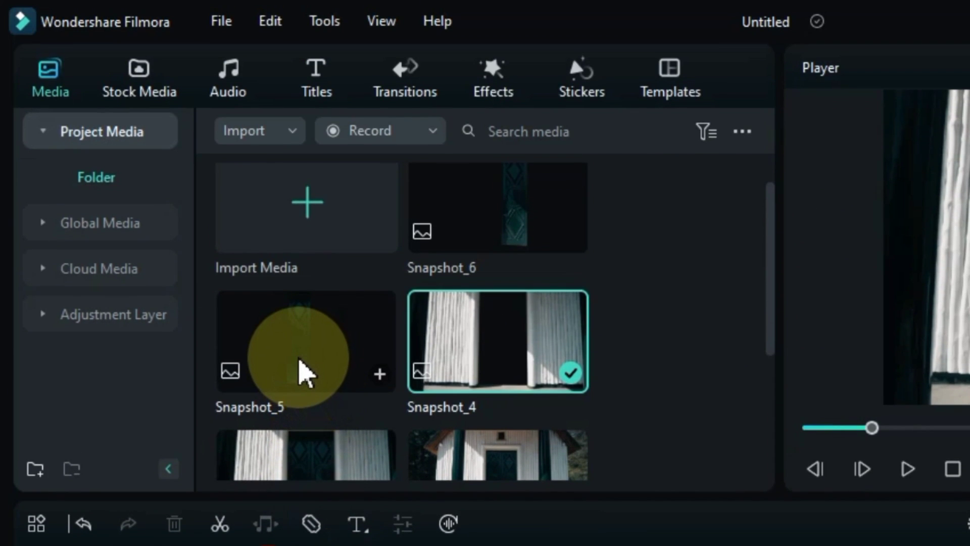
drag(300, 82, 333, 107)
drag(334, 392, 282, 462)
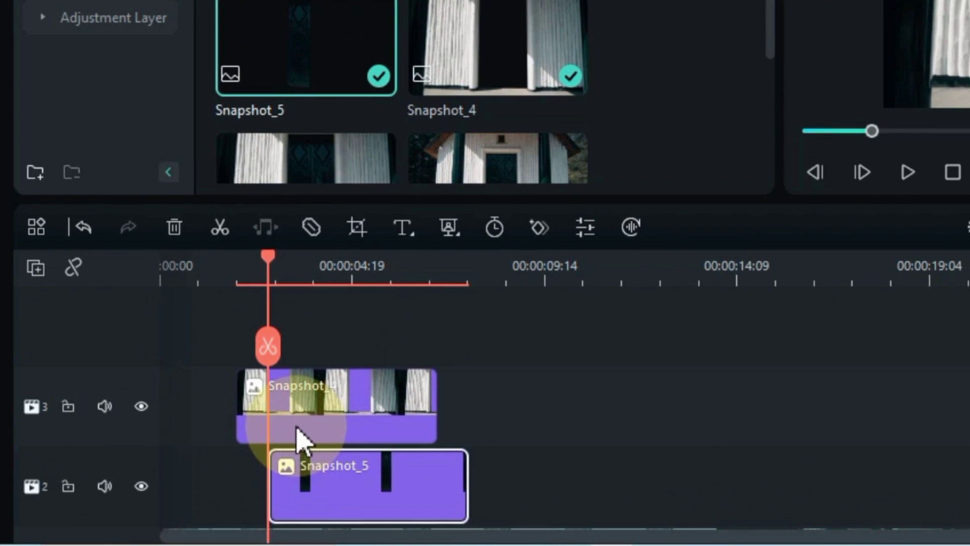
drag(298, 440, 299, 376)
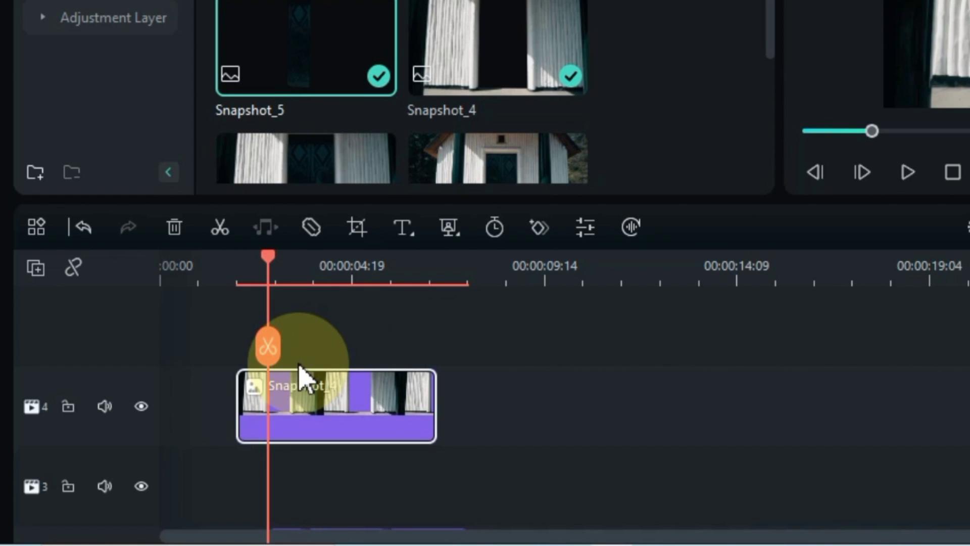
scroll(302, 379, down, 3)
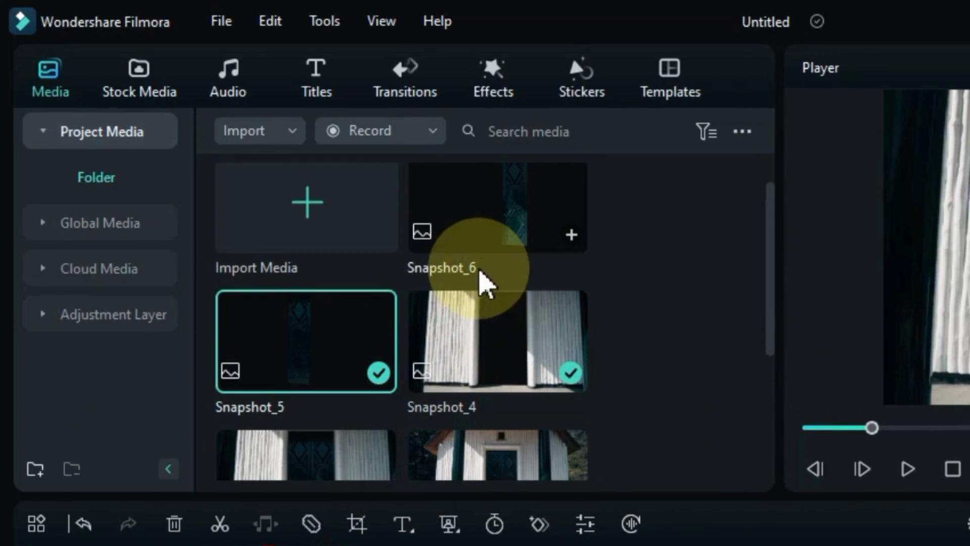
drag(490, 242, 298, 423)
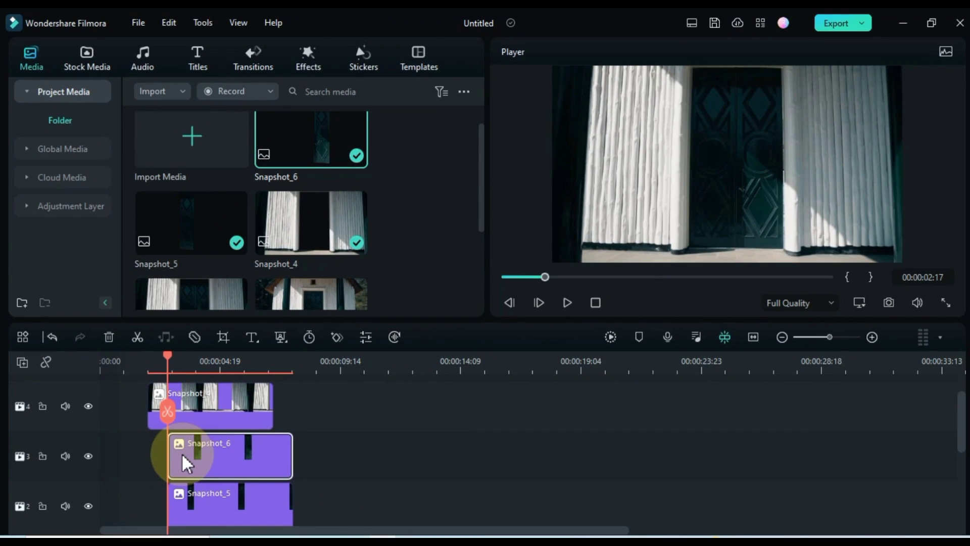
drag(168, 363, 145, 368)
key(space)
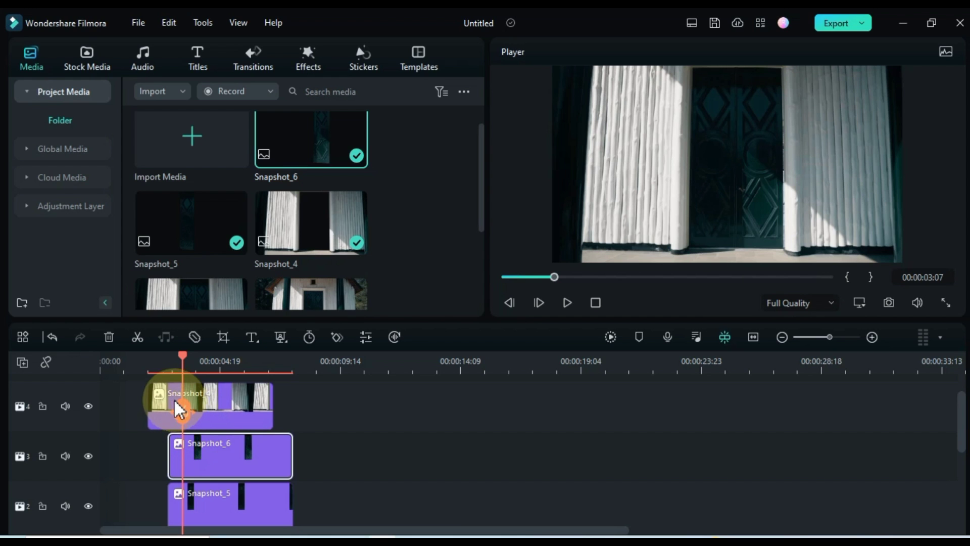
Step: Shift Snapshot_6 to Position X 283 and keyframe Snapshot_5 at Position X -265
click(161, 368)
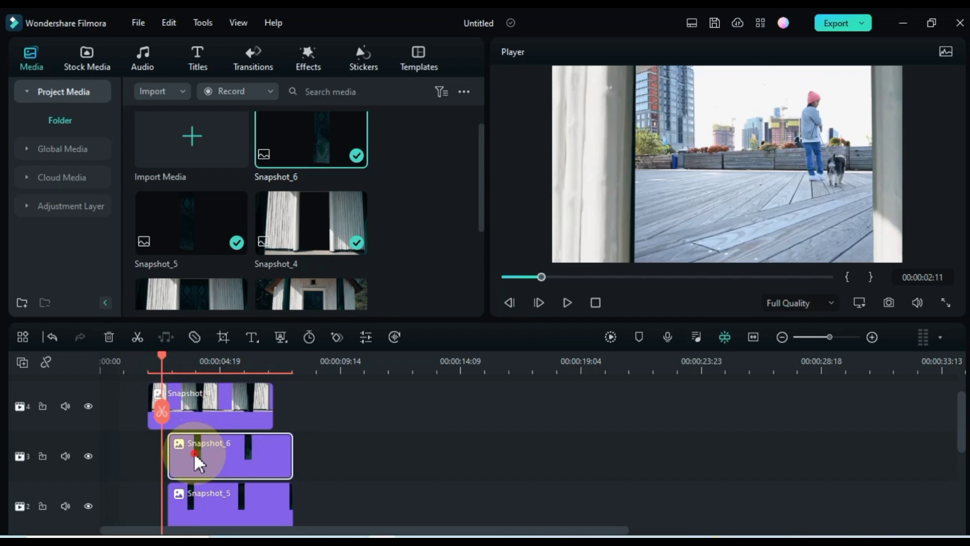
double_click(195, 454)
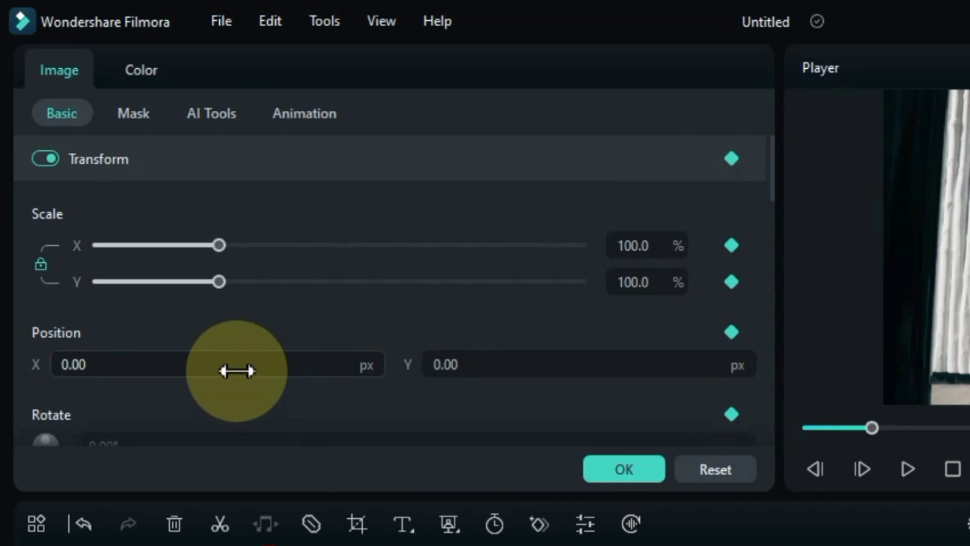
drag(237, 371, 251, 371)
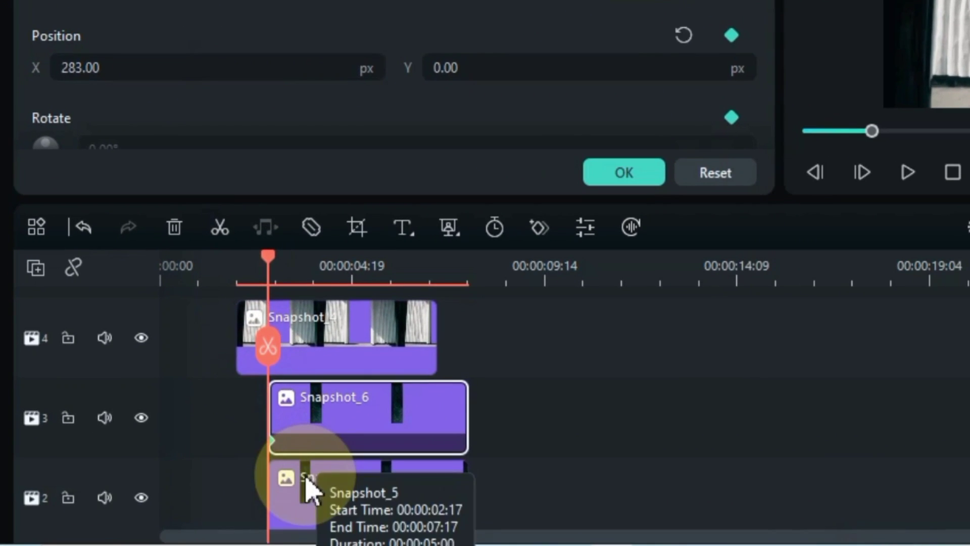
click(190, 506)
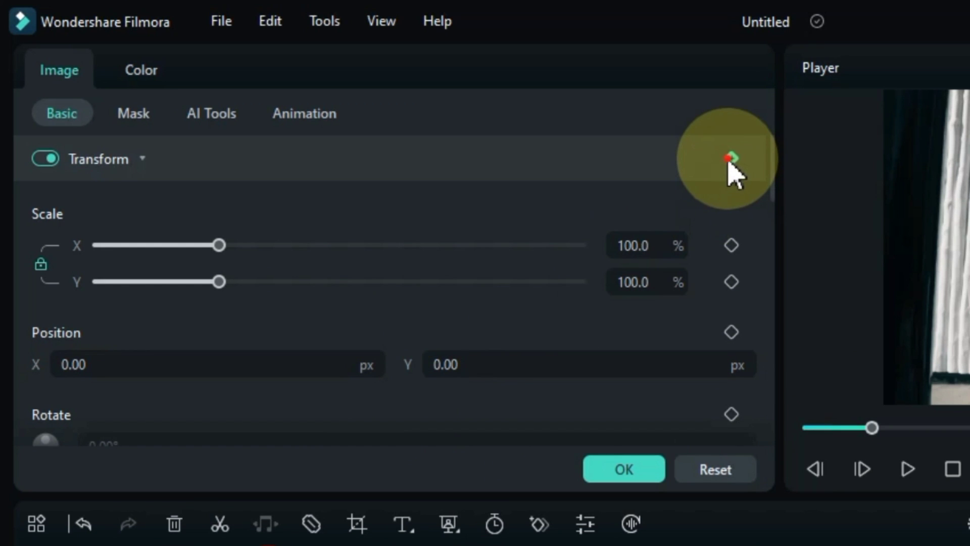
click(728, 159)
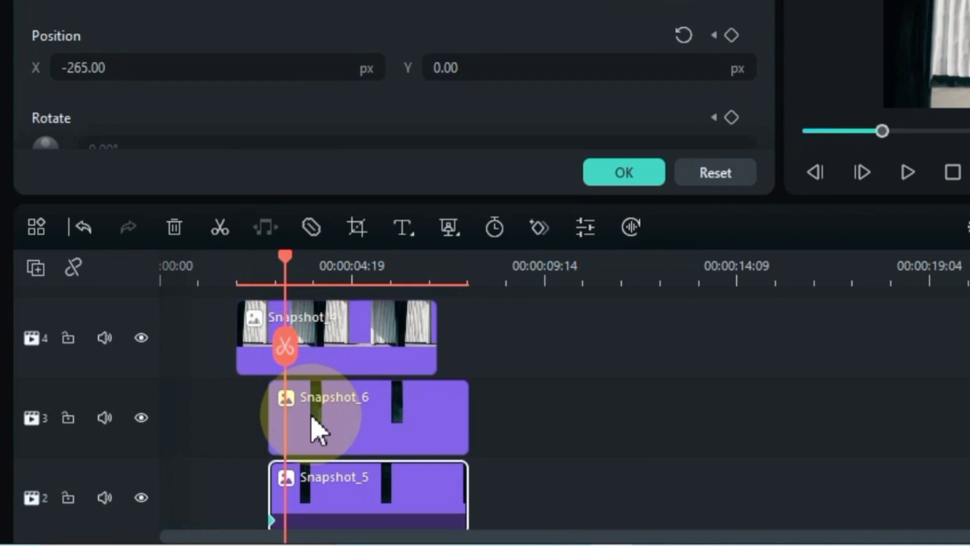
Step: Add later keyframes resetting both door panels to Position X 0 so they close
click(316, 427)
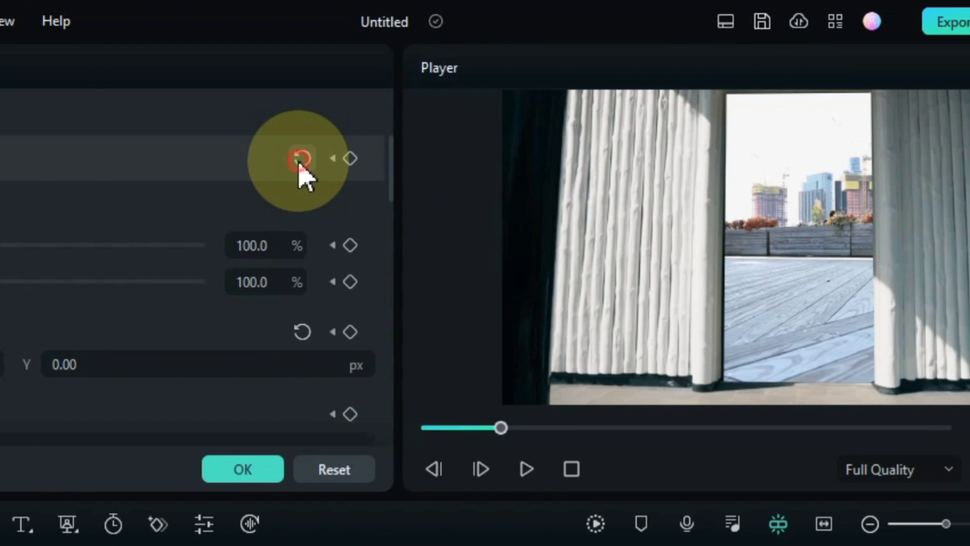
click(301, 159)
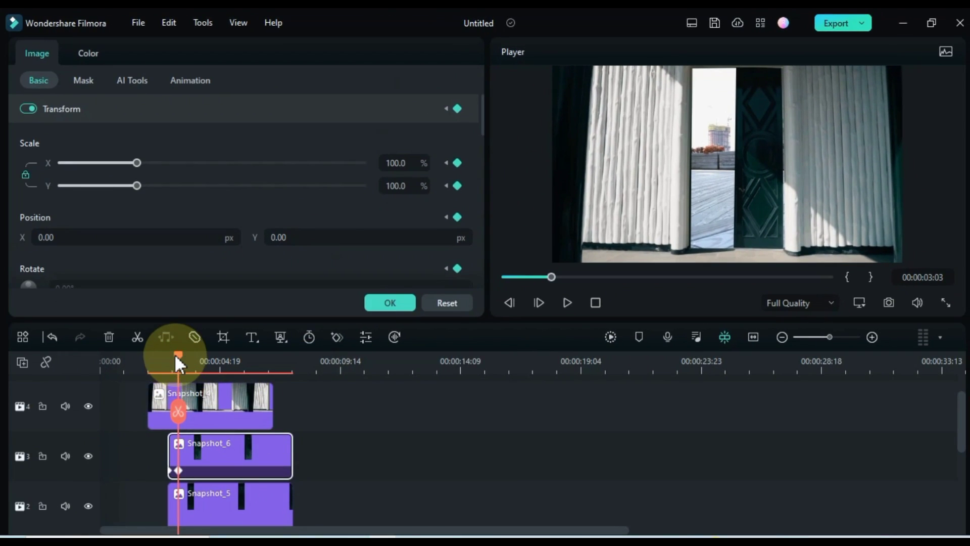
drag(177, 356, 192, 434)
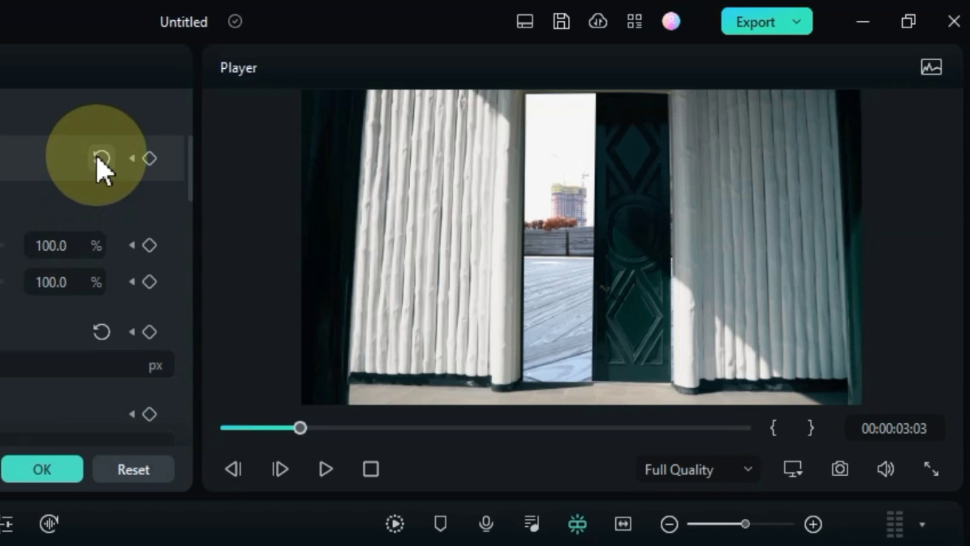
click(101, 159)
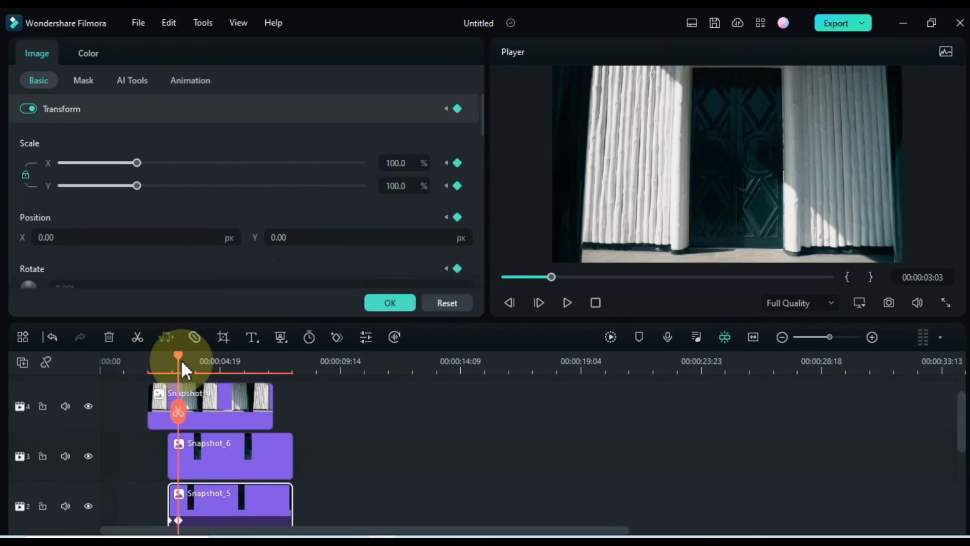
Step: Play back the door panels sliding closed, starting from the rooftop shot
drag(180, 358, 159, 359)
key(space)
drag(193, 359, 124, 372)
key(space)
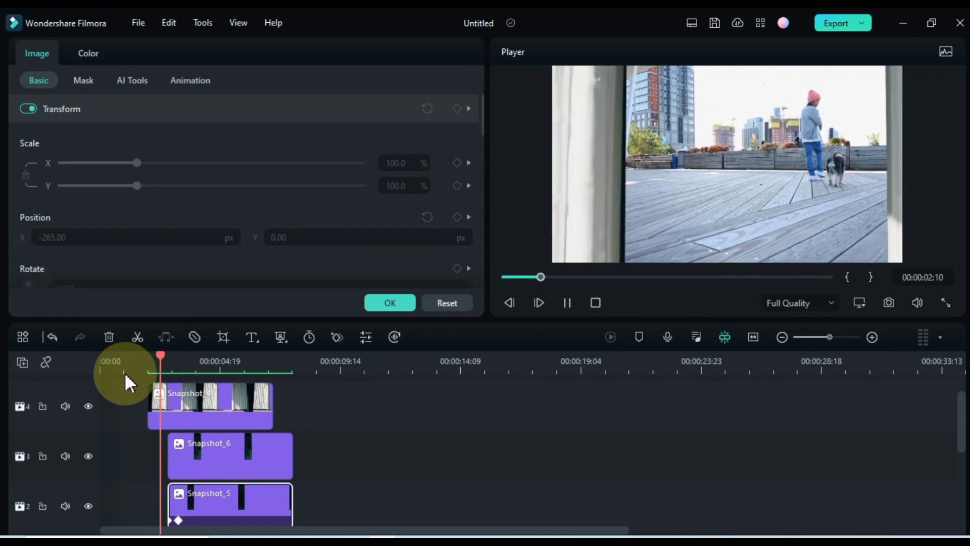
key(space)
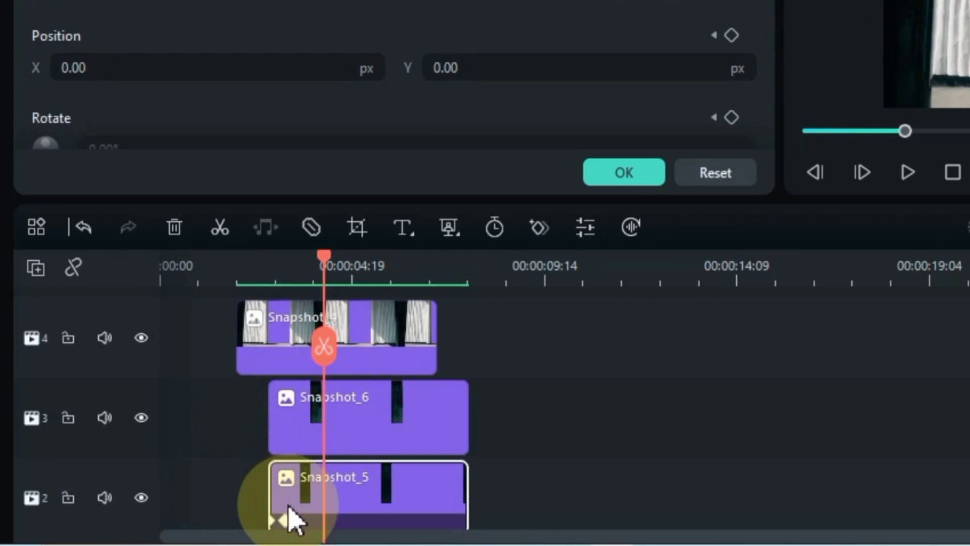
Step: Split the rooftop clip at the Snapshot_5 keyframe and delete its right part
click(286, 520)
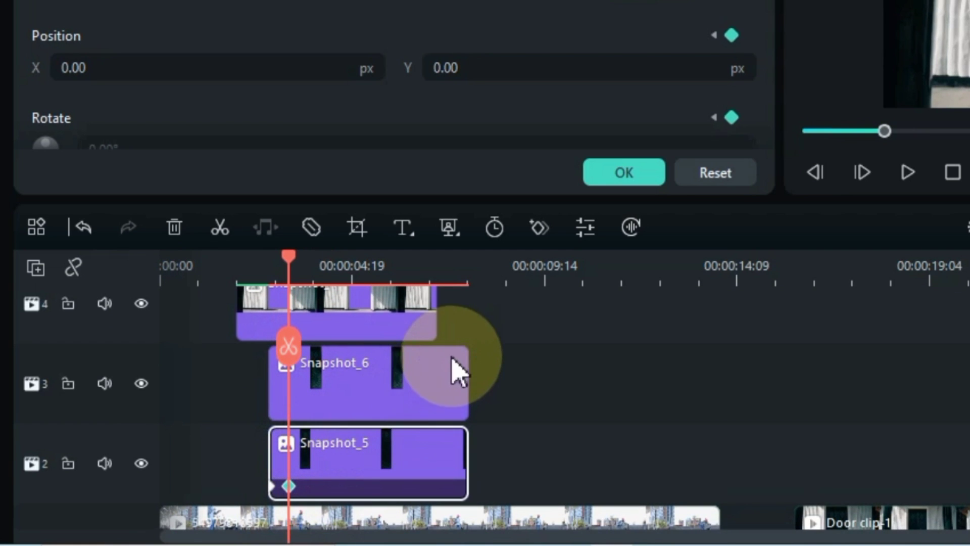
drag(480, 326, 389, 442)
click(289, 348)
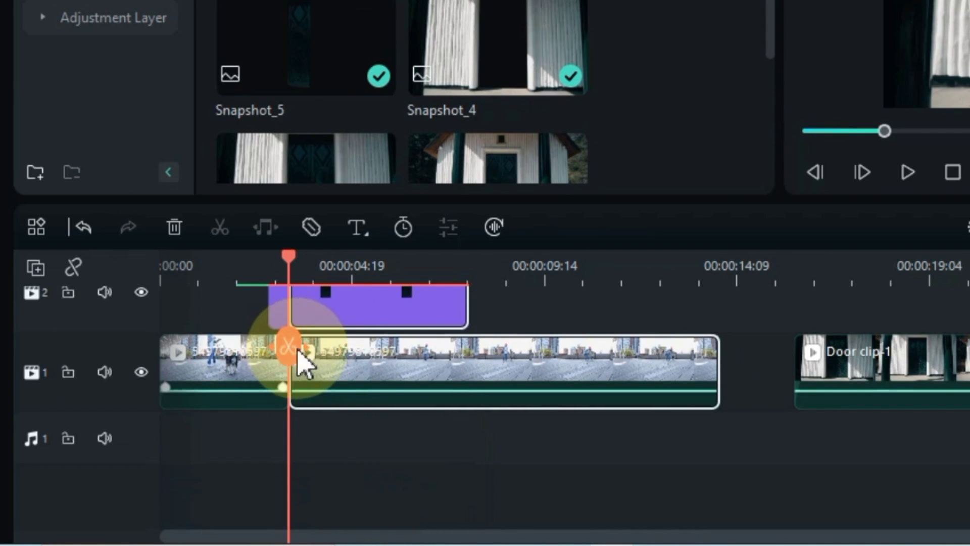
right_click(386, 389)
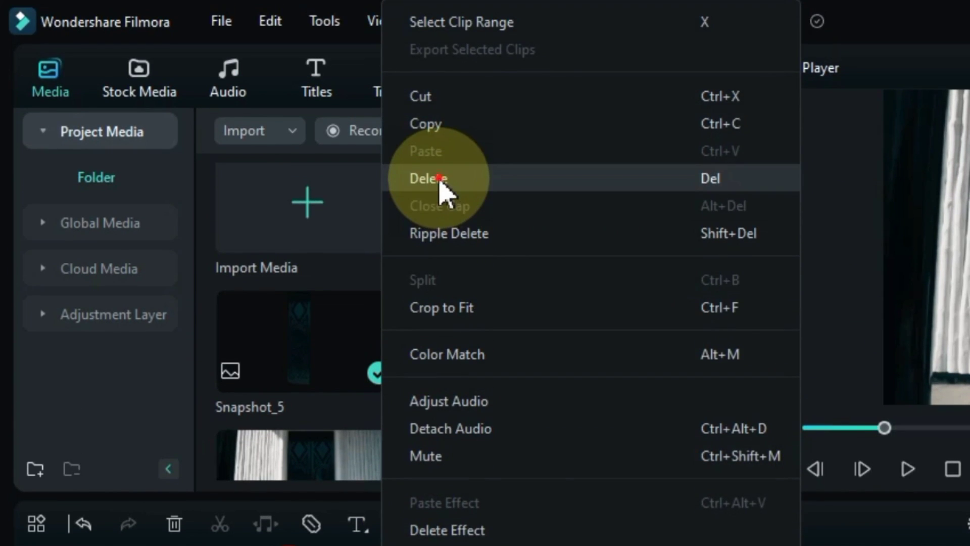
click(438, 180)
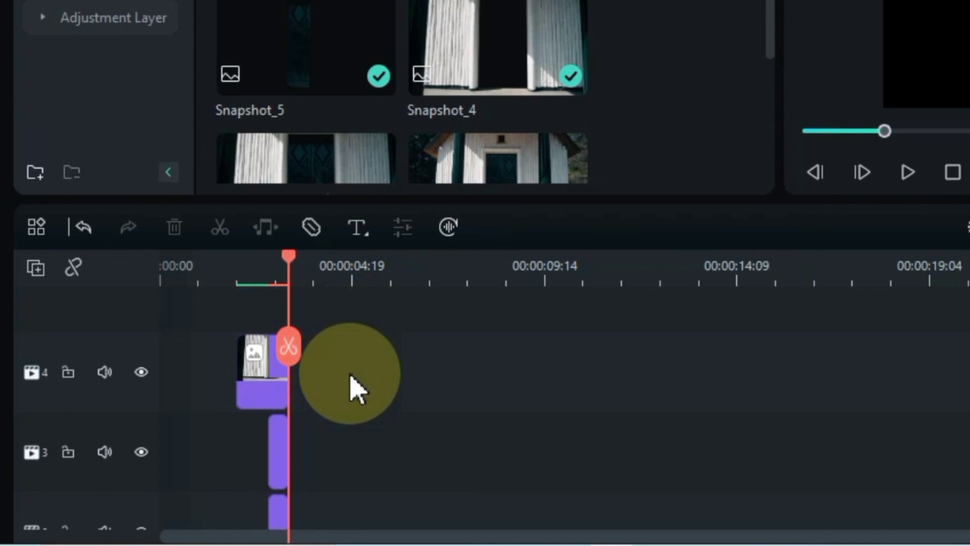
Step: Delete the empty gap on the main track so Door clip-1 follows directly
scroll(356, 389, down, 3)
click(338, 443)
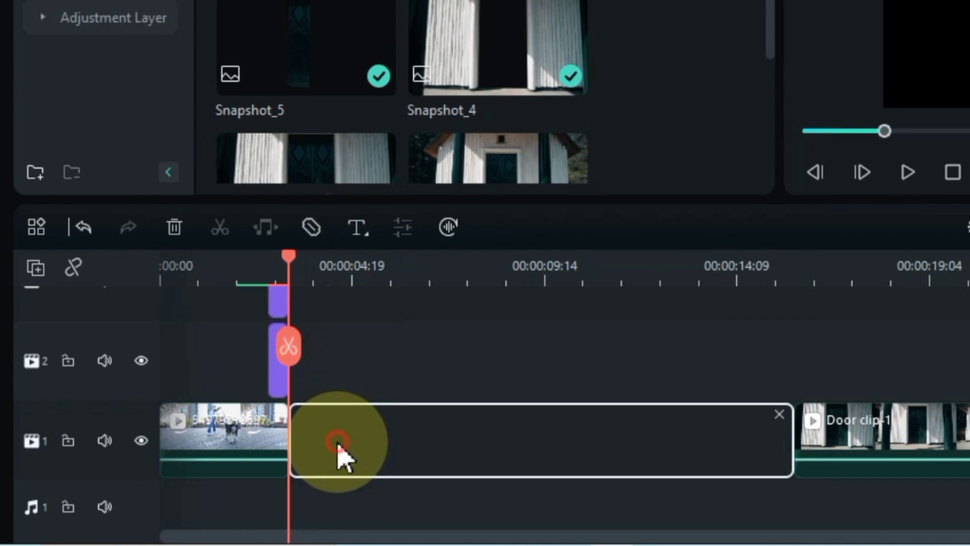
right_click(337, 445)
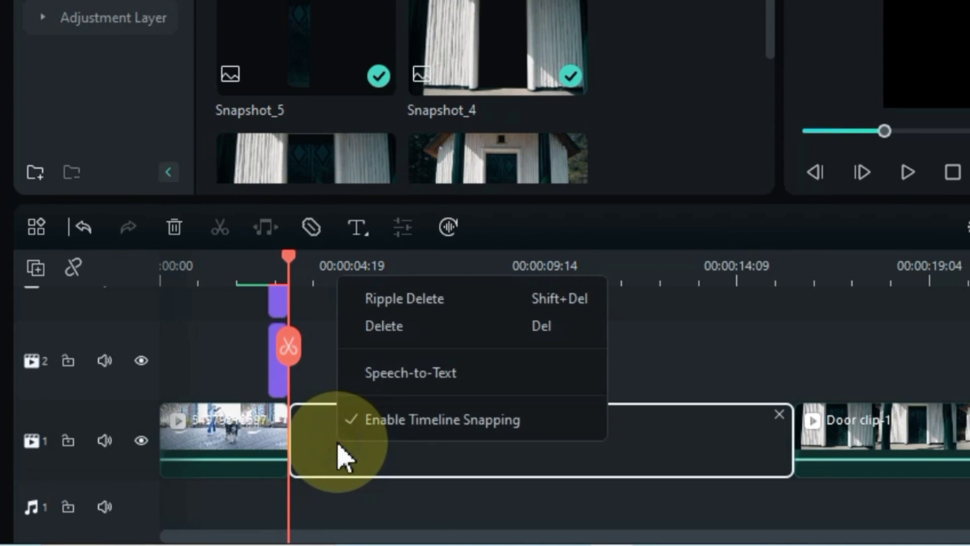
click(397, 326)
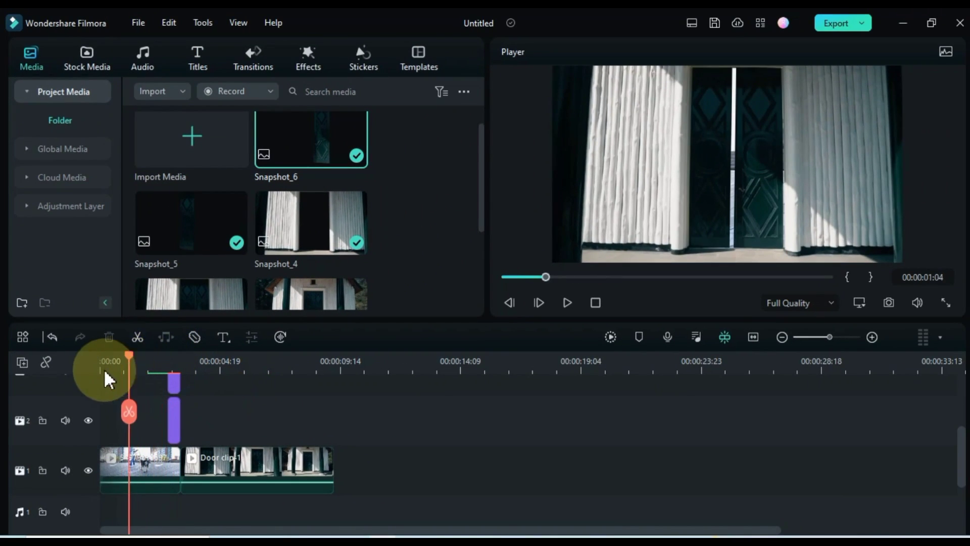
Step: Play the whole sequence from the start, pause, and select Door clip-1
click(169, 275)
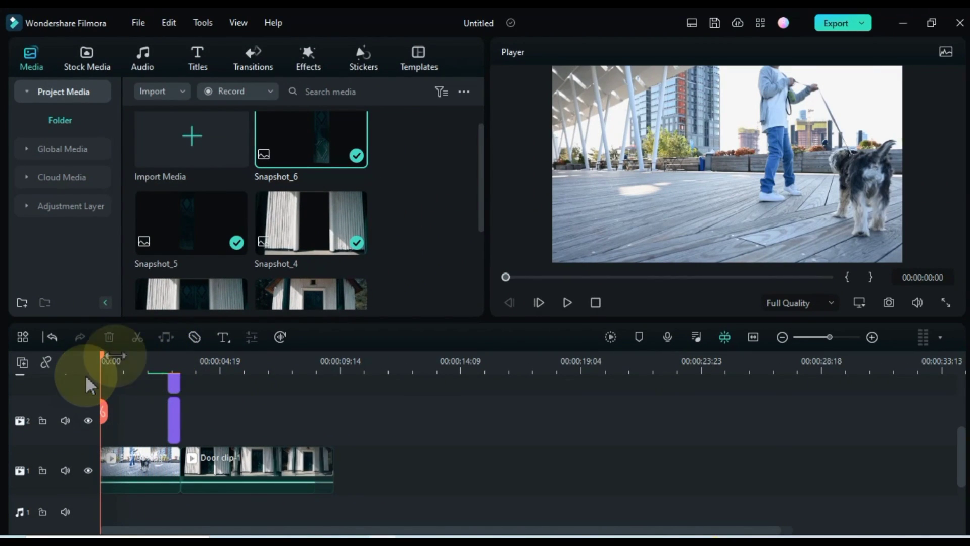
click(567, 302)
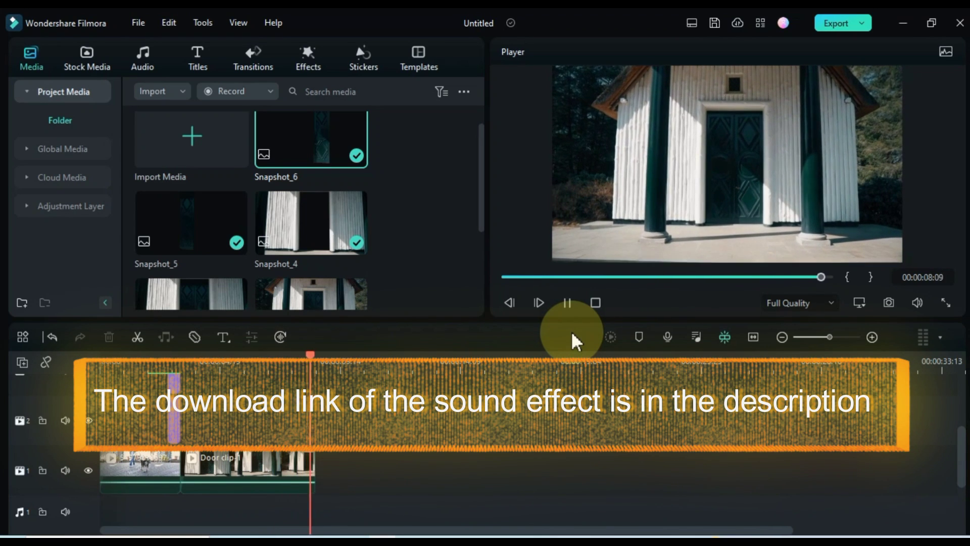
key(space)
click(241, 470)
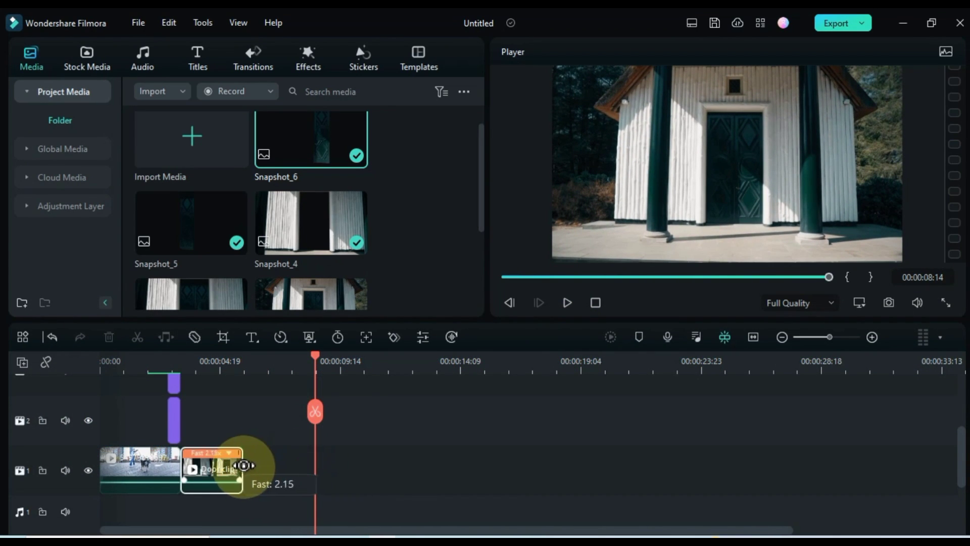
click(314, 399)
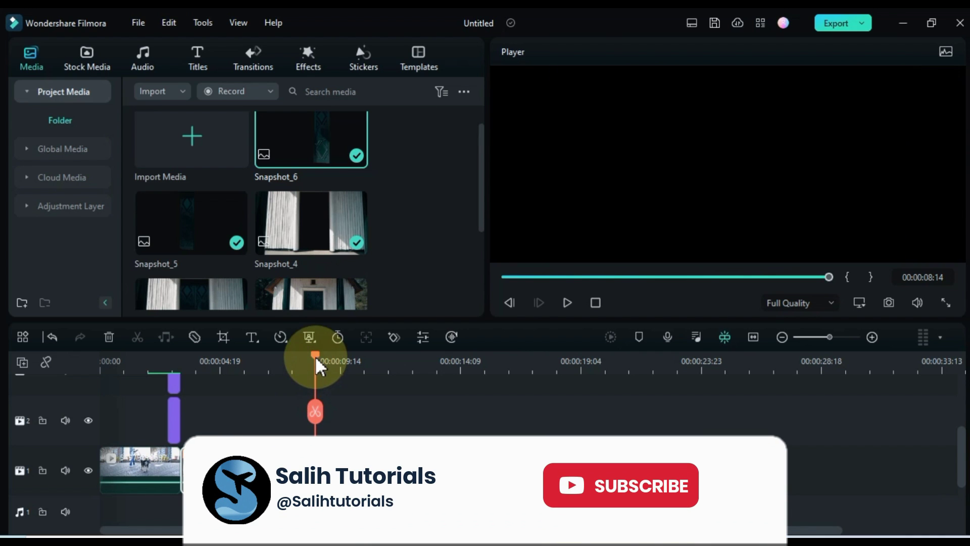
drag(317, 360, 171, 380)
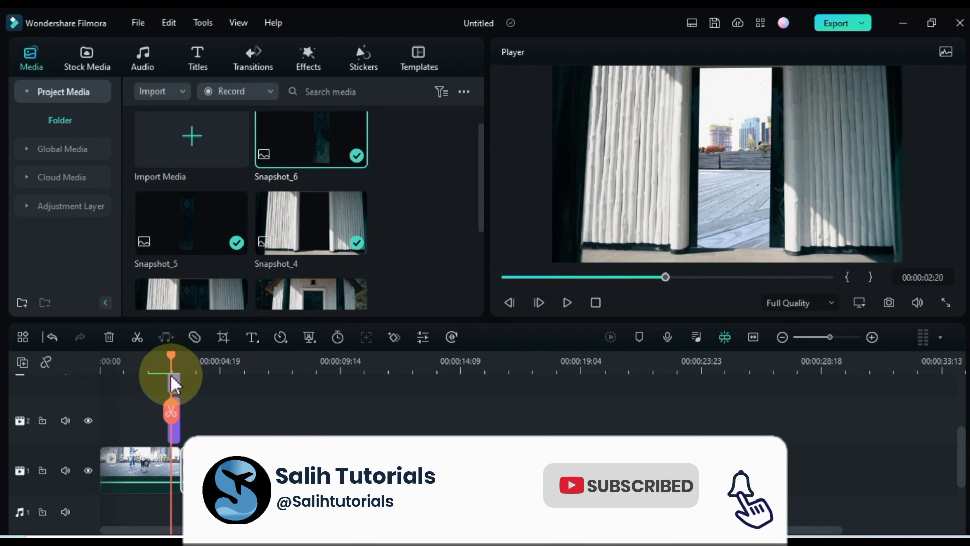